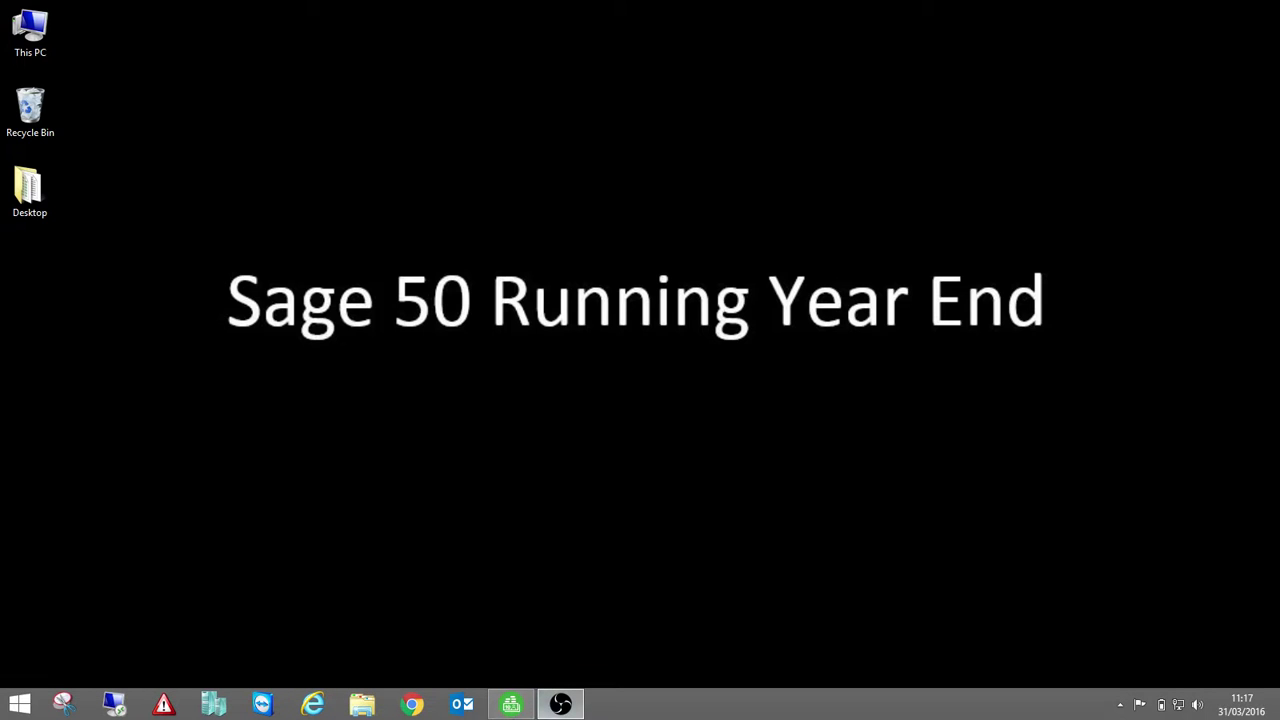
Step: Switch to Sage 50 Accounts and look through the list of nominal codes
mouse_move(511, 708)
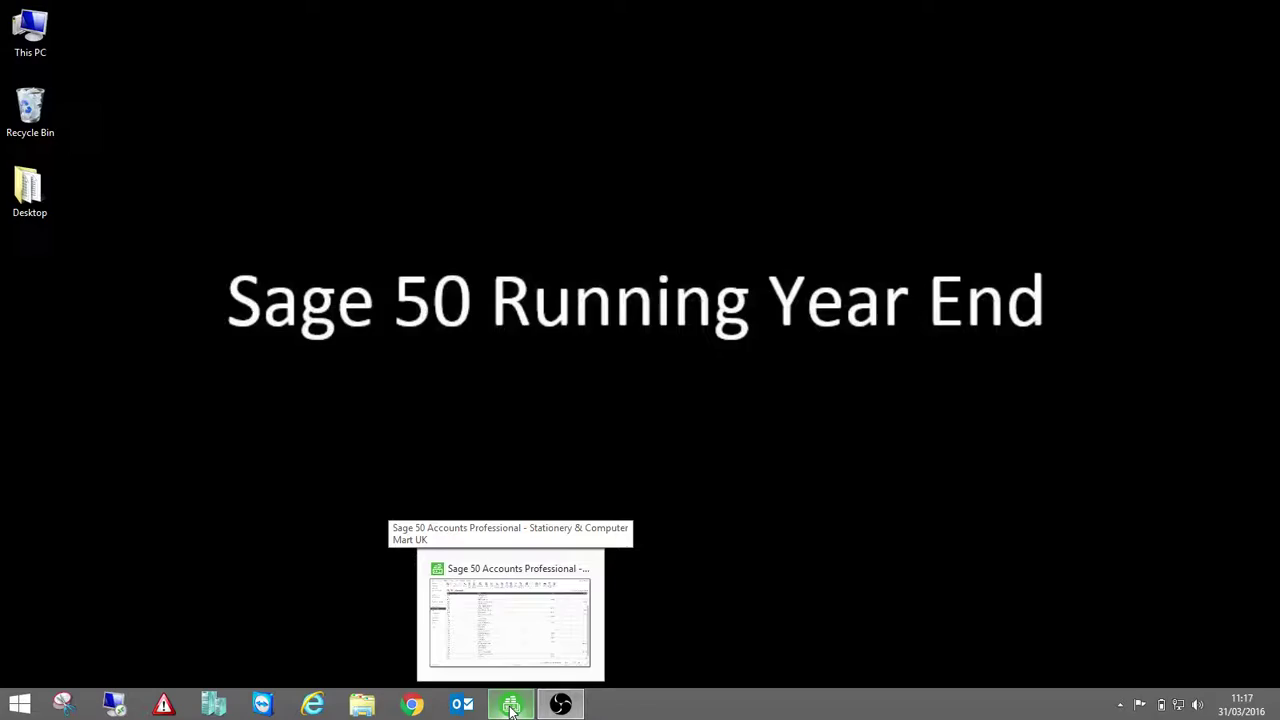
left_click(511, 708)
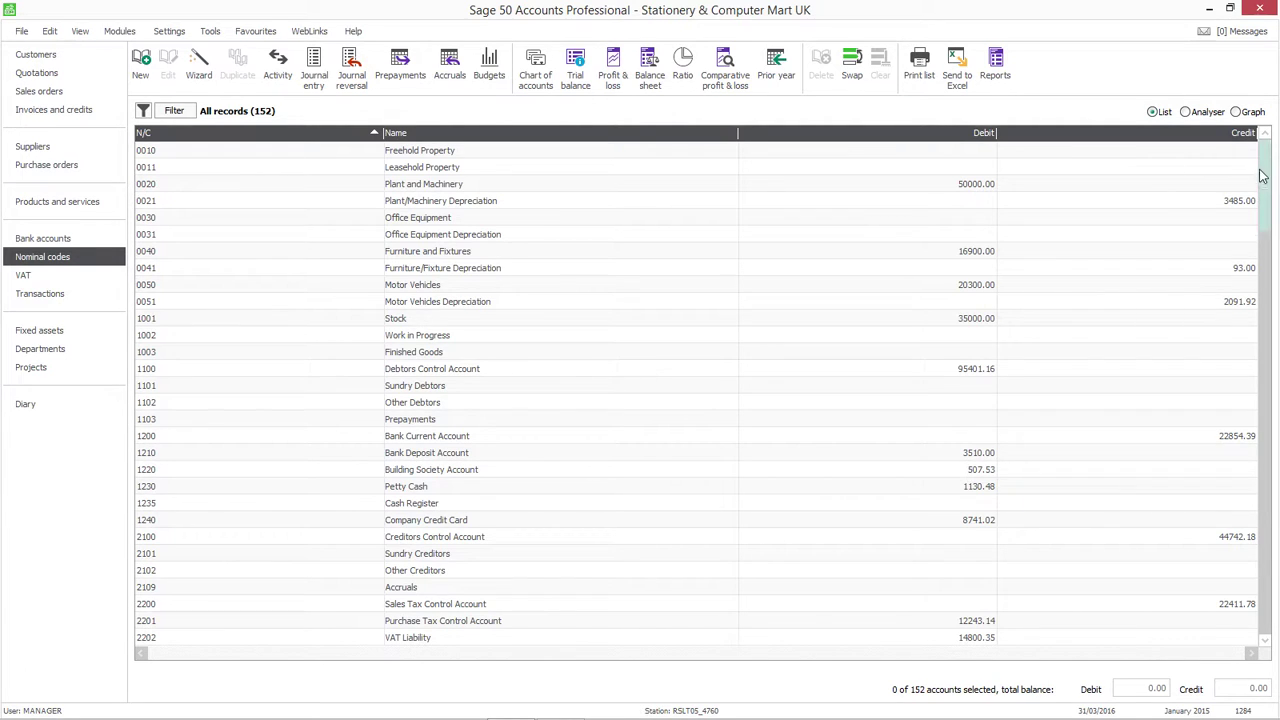
left_click_drag(1265, 176, 1248, 330)
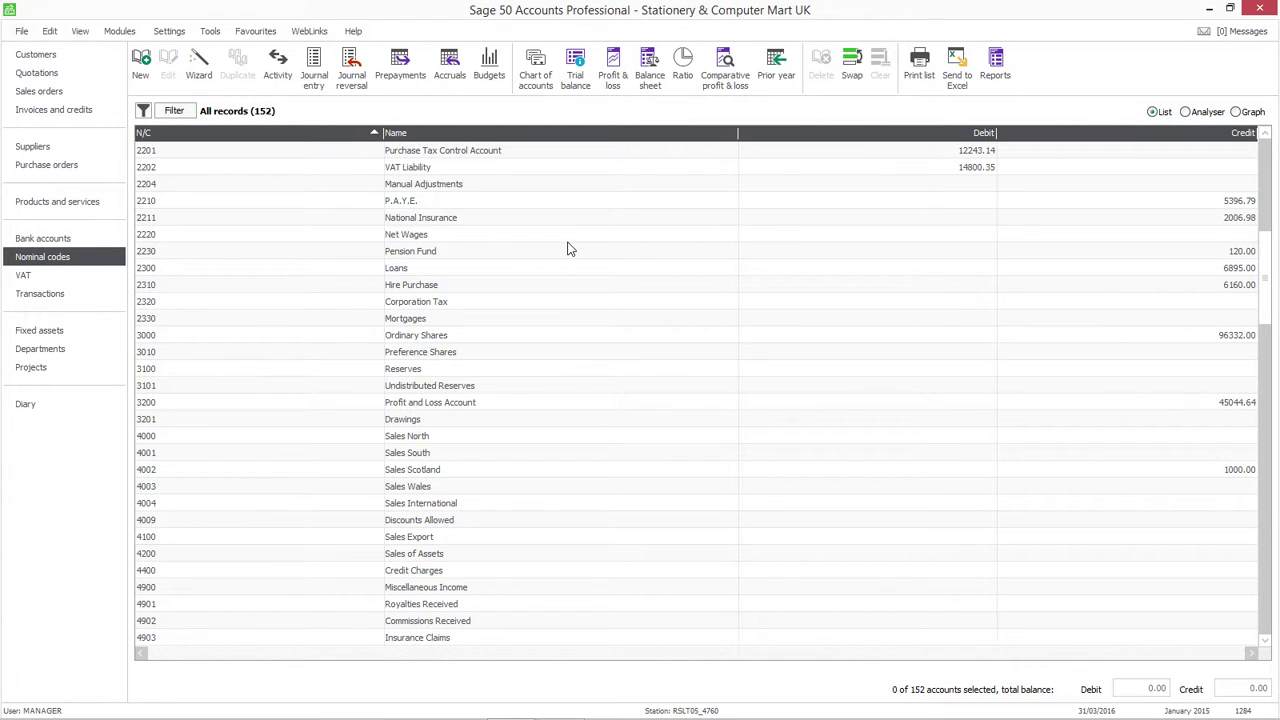
Step: View the Profit & Loss categories and code ranges in the Default Layout of Accounts, leaving the chart of accounts unedited
left_click(533, 84)
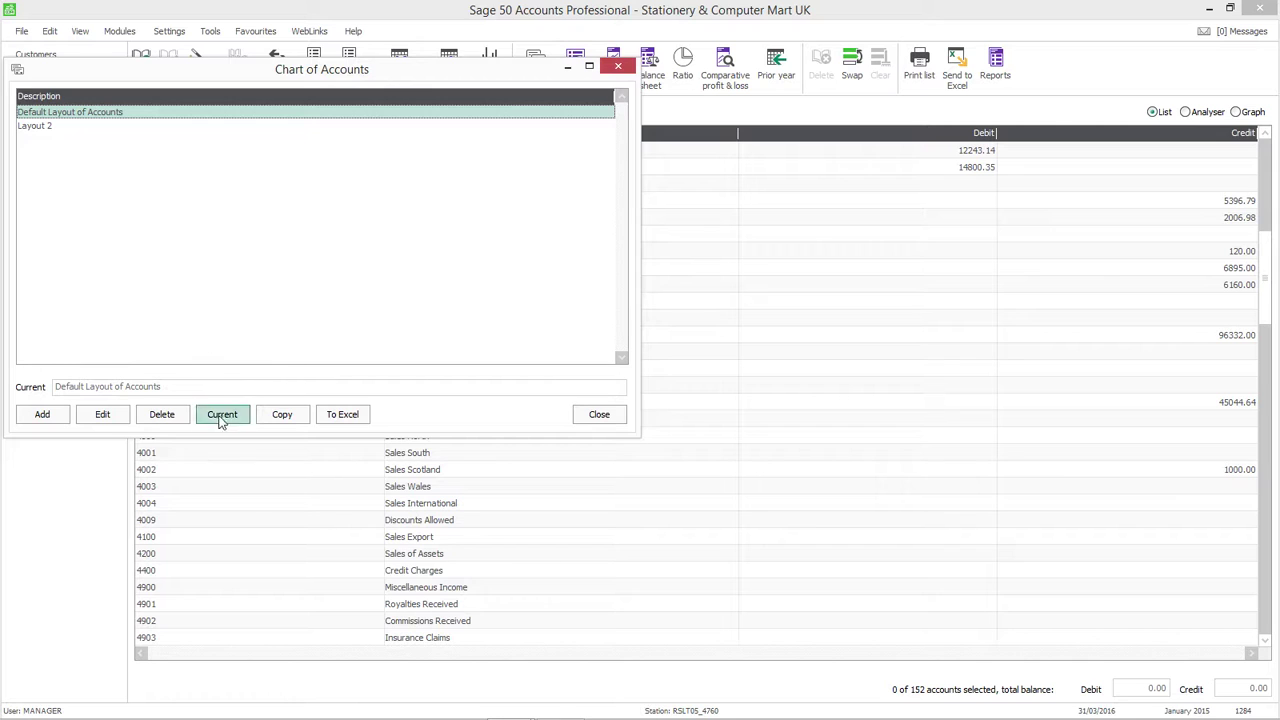
left_click(110, 416)
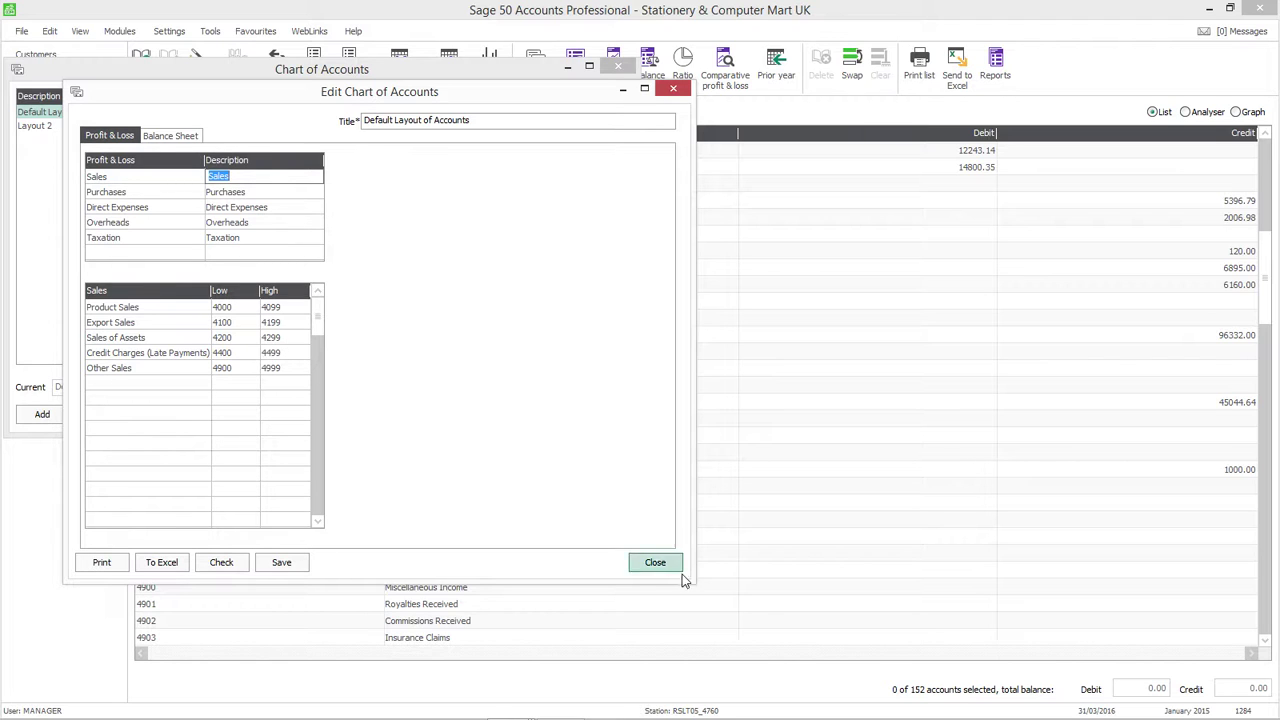
left_click(655, 562)
left_click(598, 416)
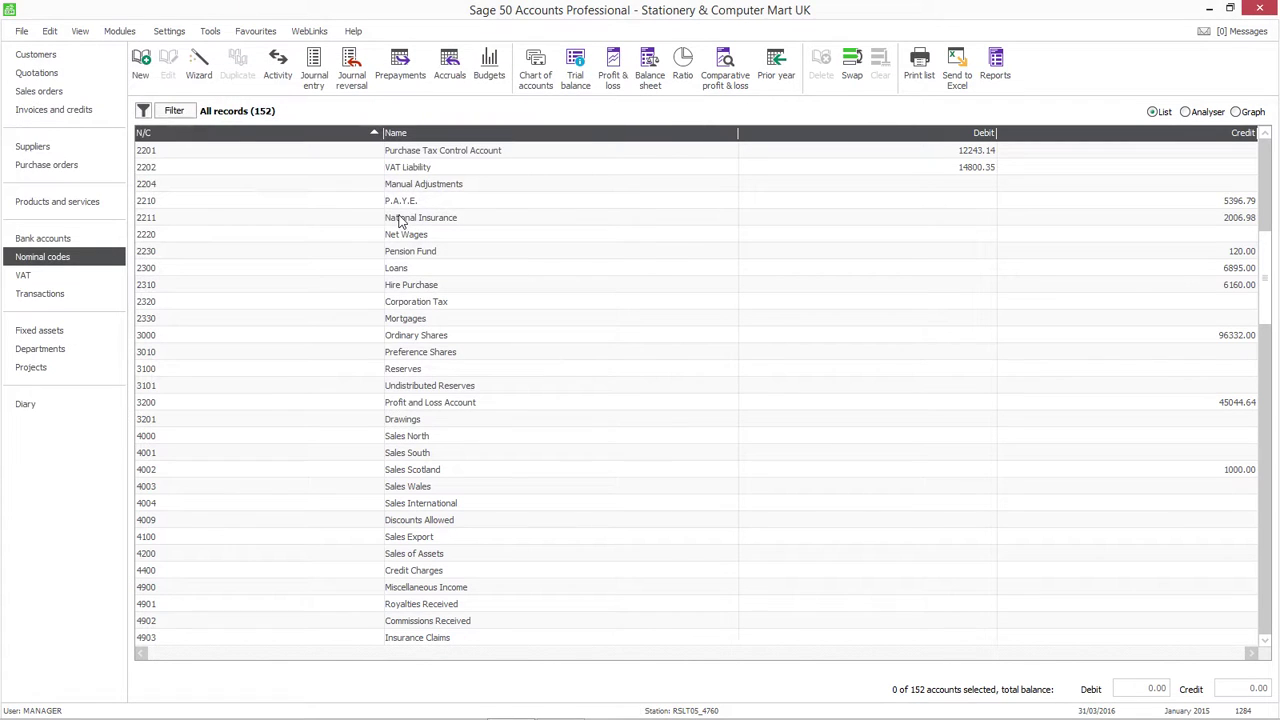
Step: Create and save a new nominal record with code 4350 and the name "test 4350", accepting the code despite its range
left_click(141, 62)
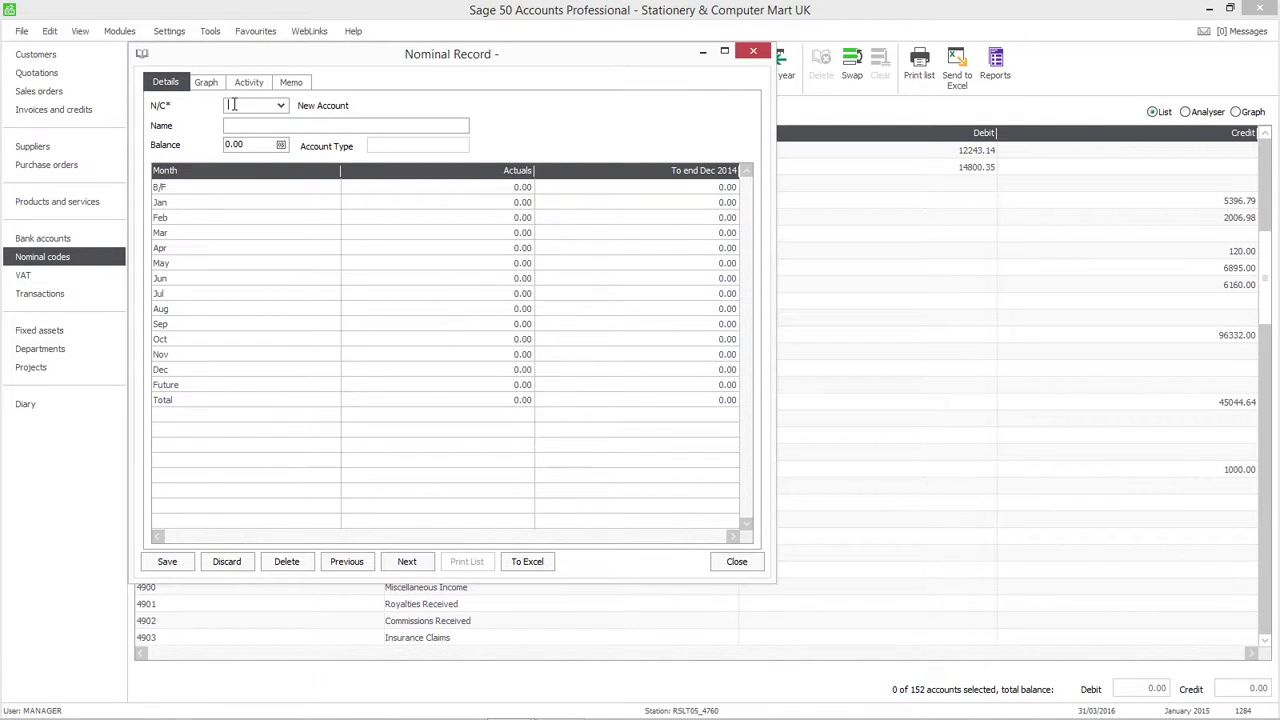
type("4350")
key("Tab")
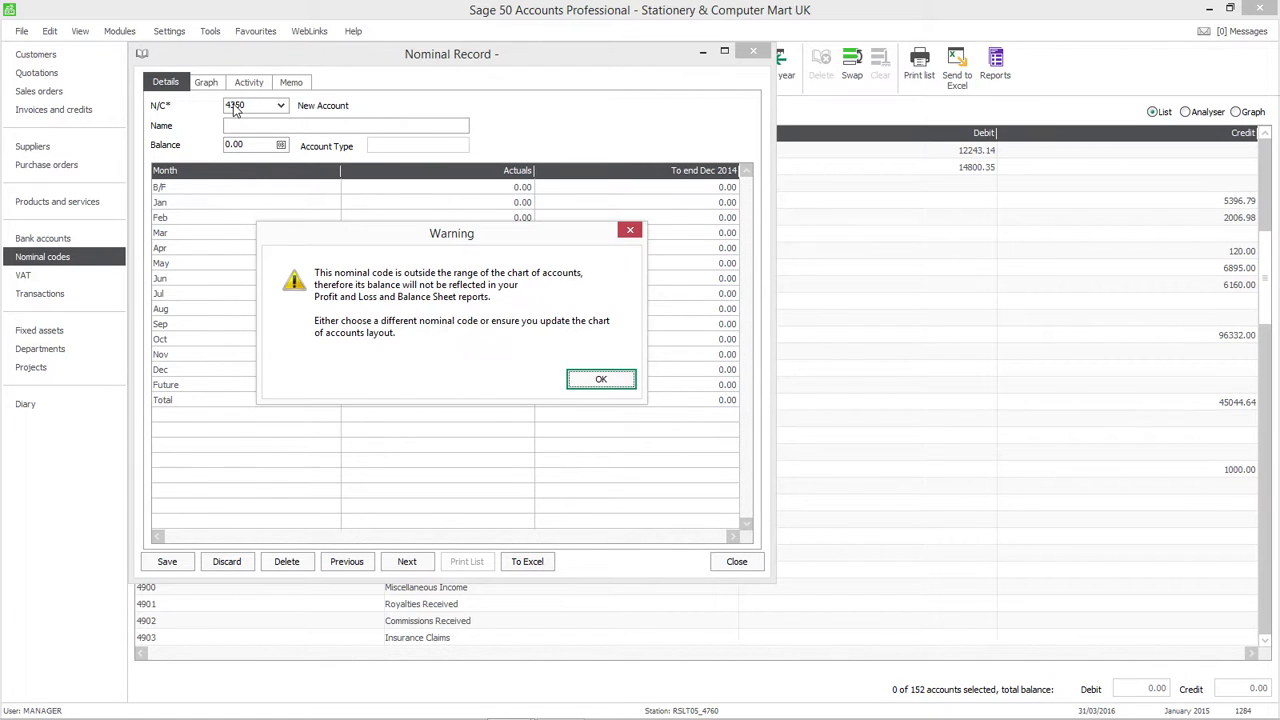
key("Return")
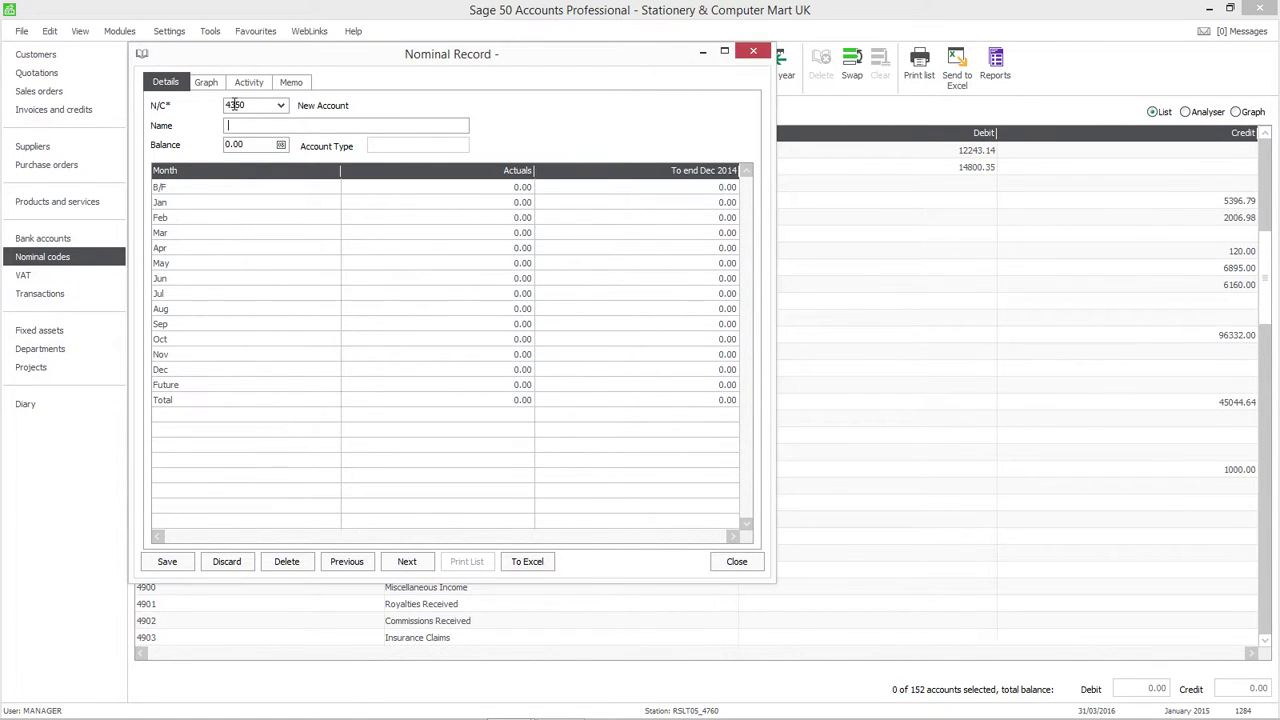
type("13321")
key("BackSpace")
key("BackSpace")
key("BackSpace")
key("BackSpace")
key("BackSpace")
type("test 4350")
left_click(167, 561)
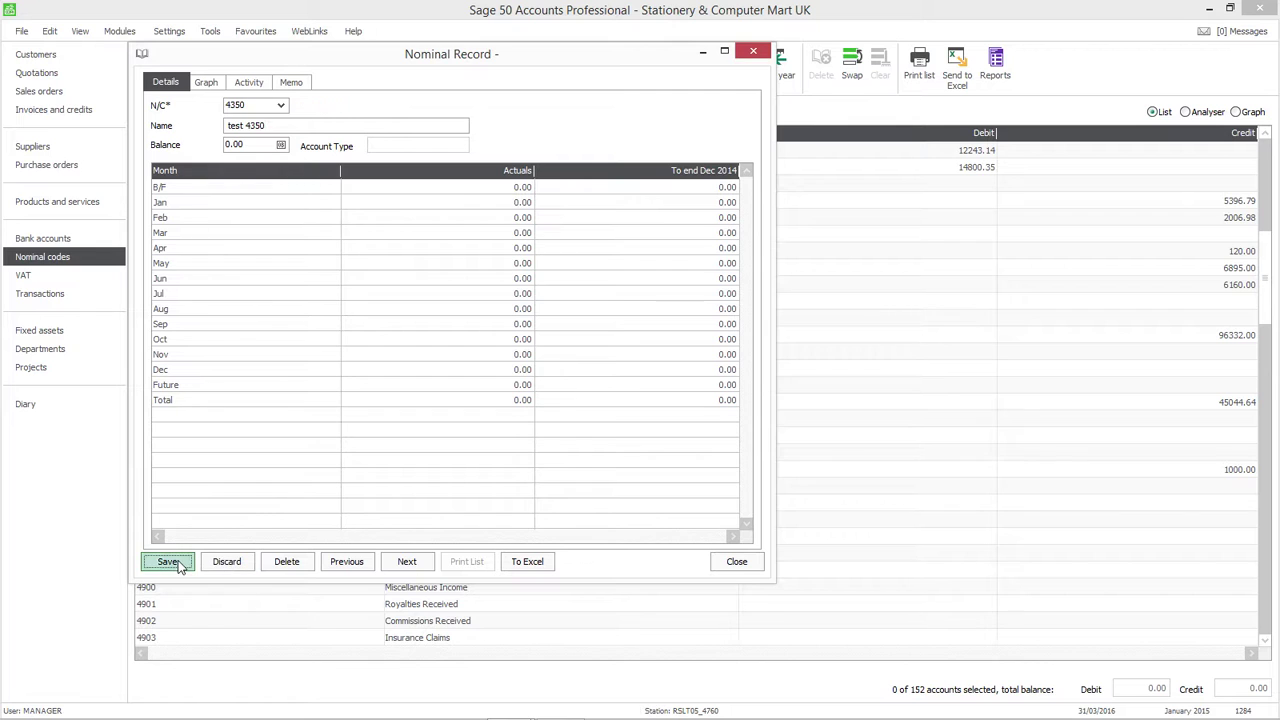
left_click(737, 561)
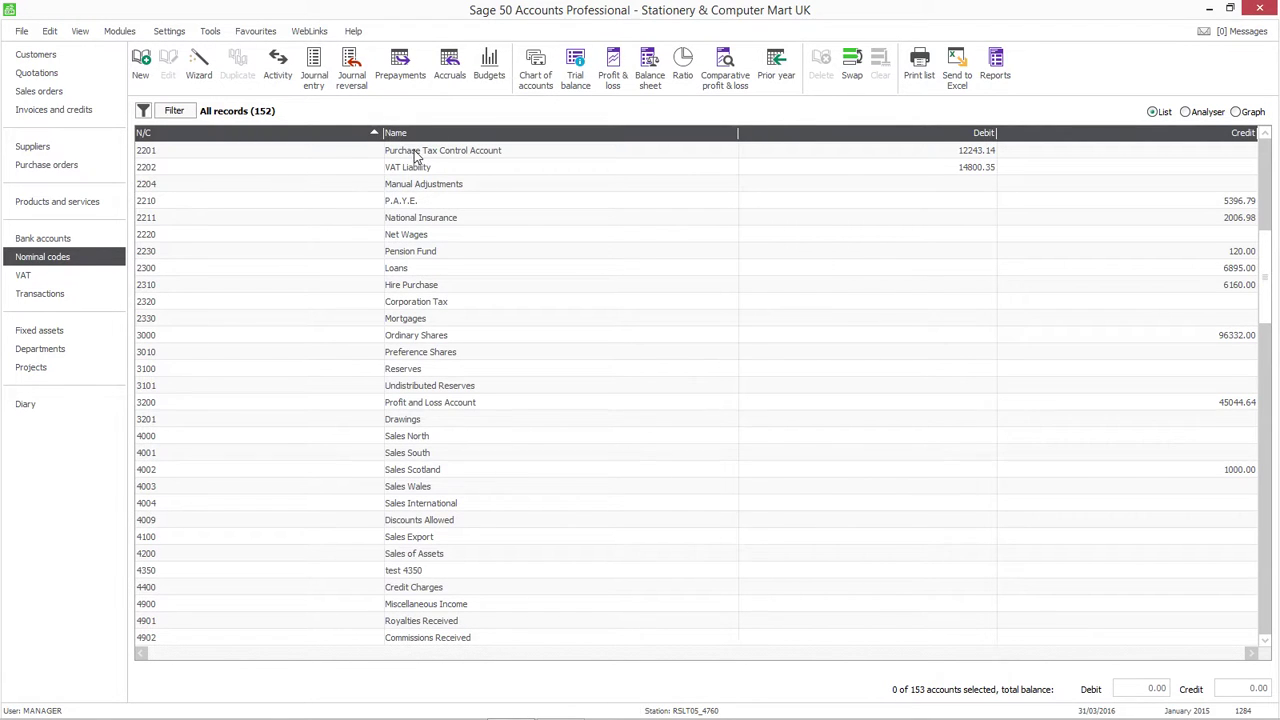
Step: Check the Default Layout of Accounts for errors and preview the chart of accounts errors report
left_click(547, 88)
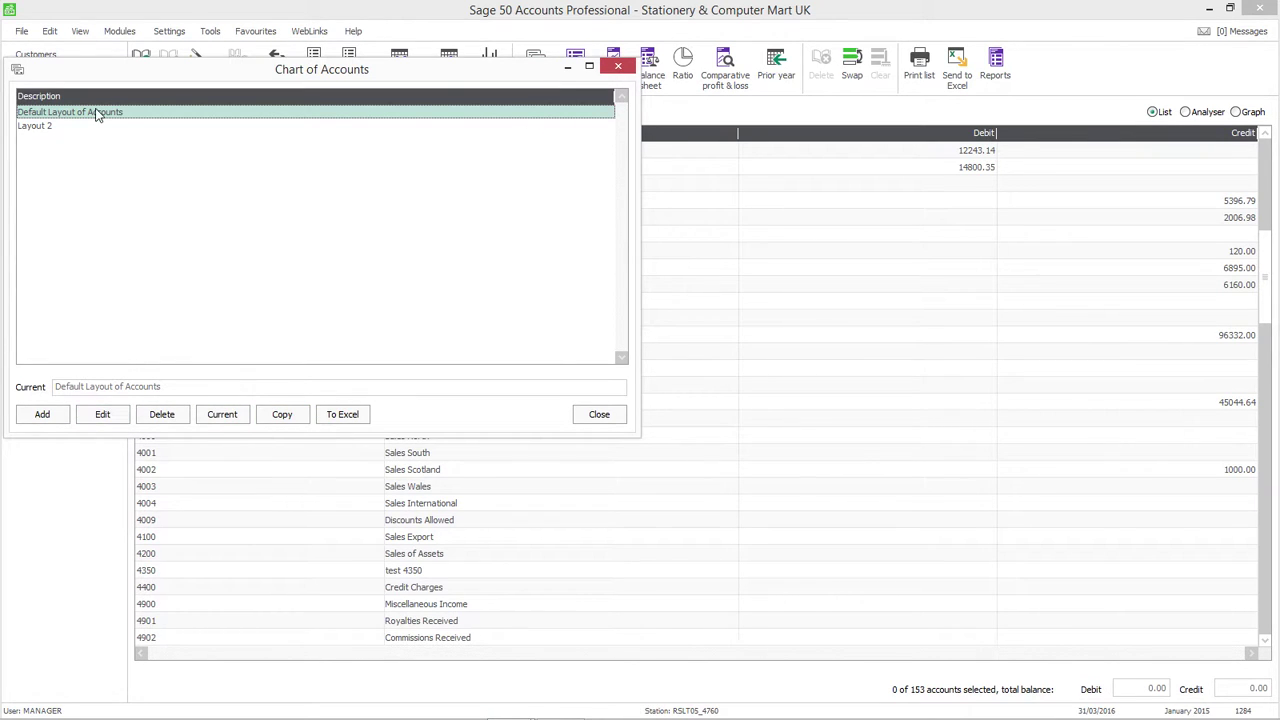
left_click(95, 415)
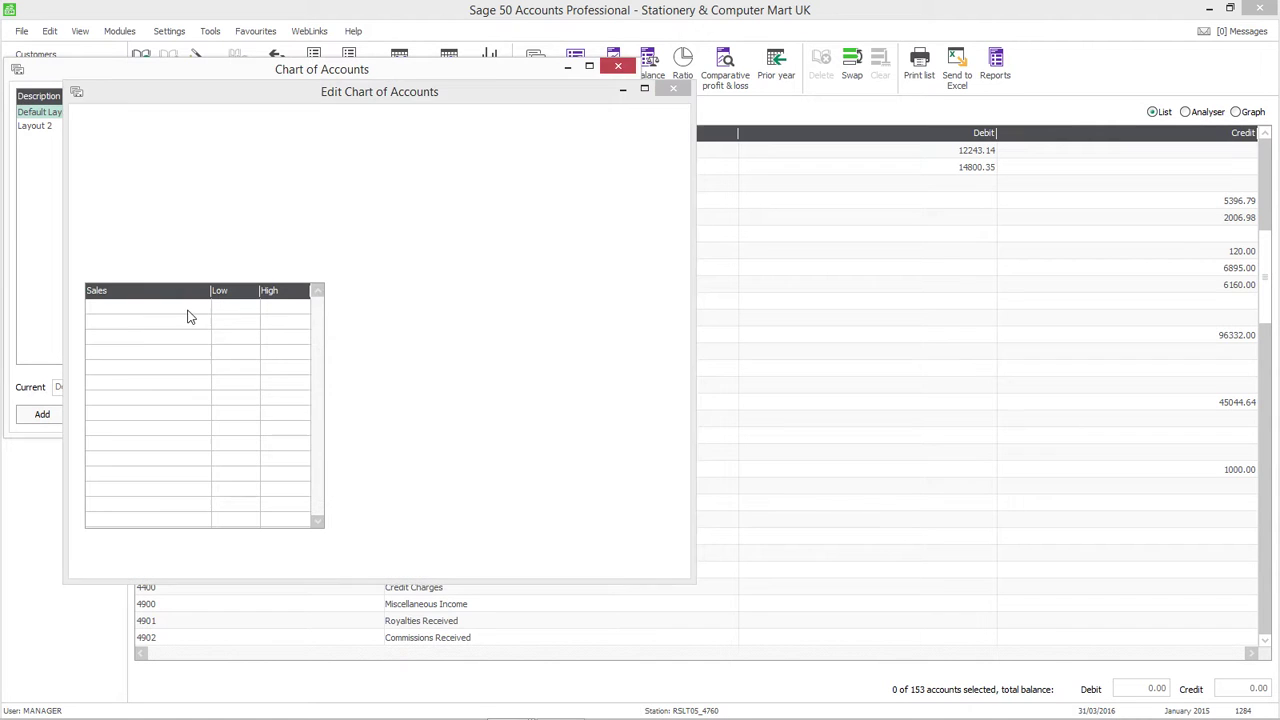
left_click(221, 562)
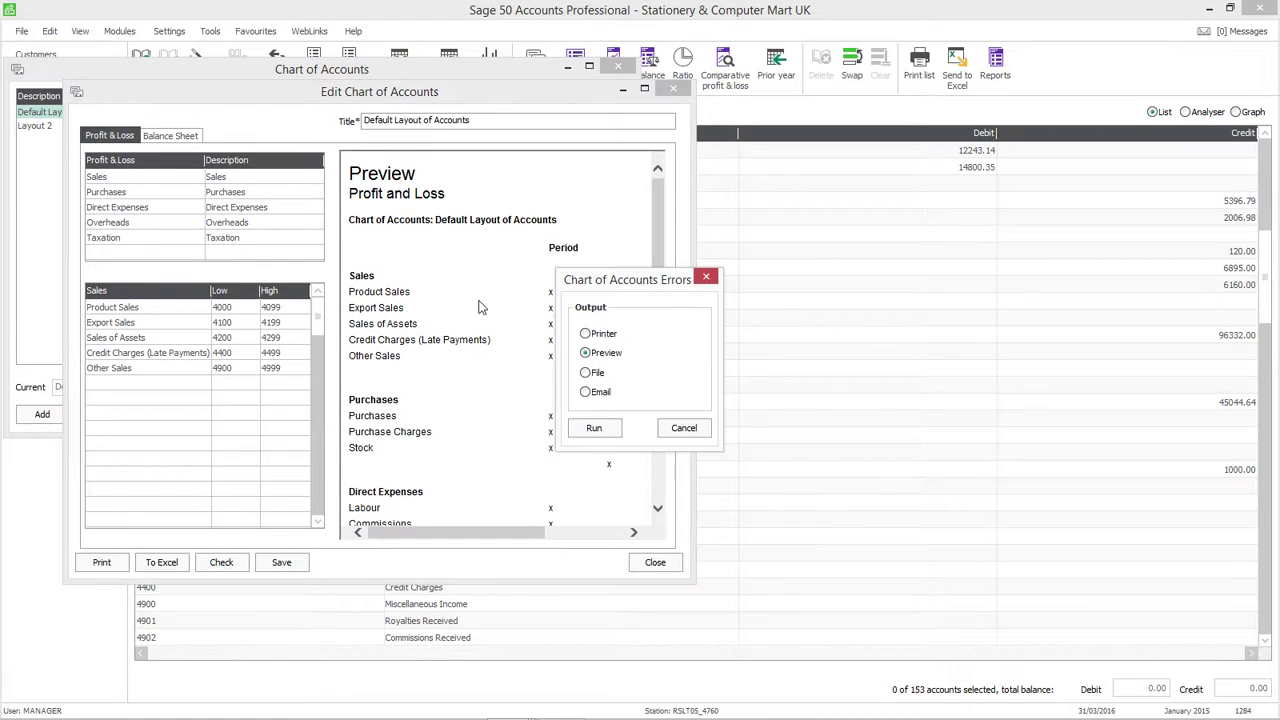
left_click(594, 428)
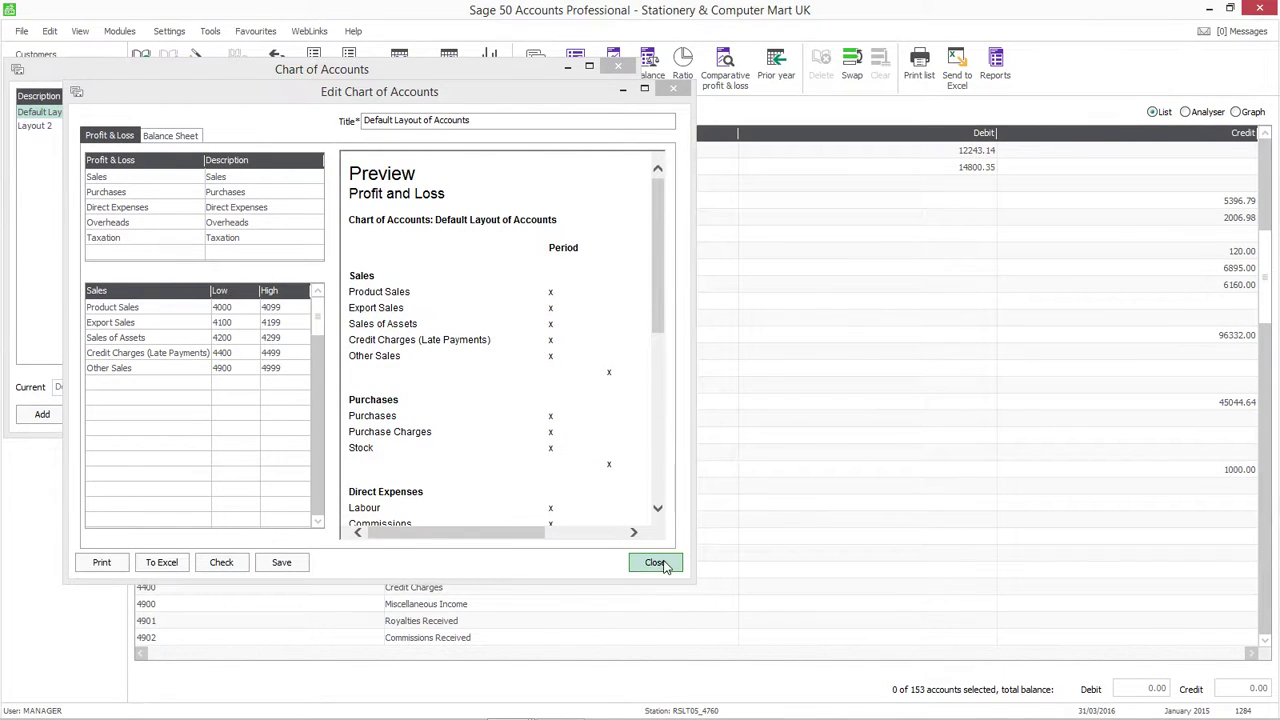
left_click(655, 562)
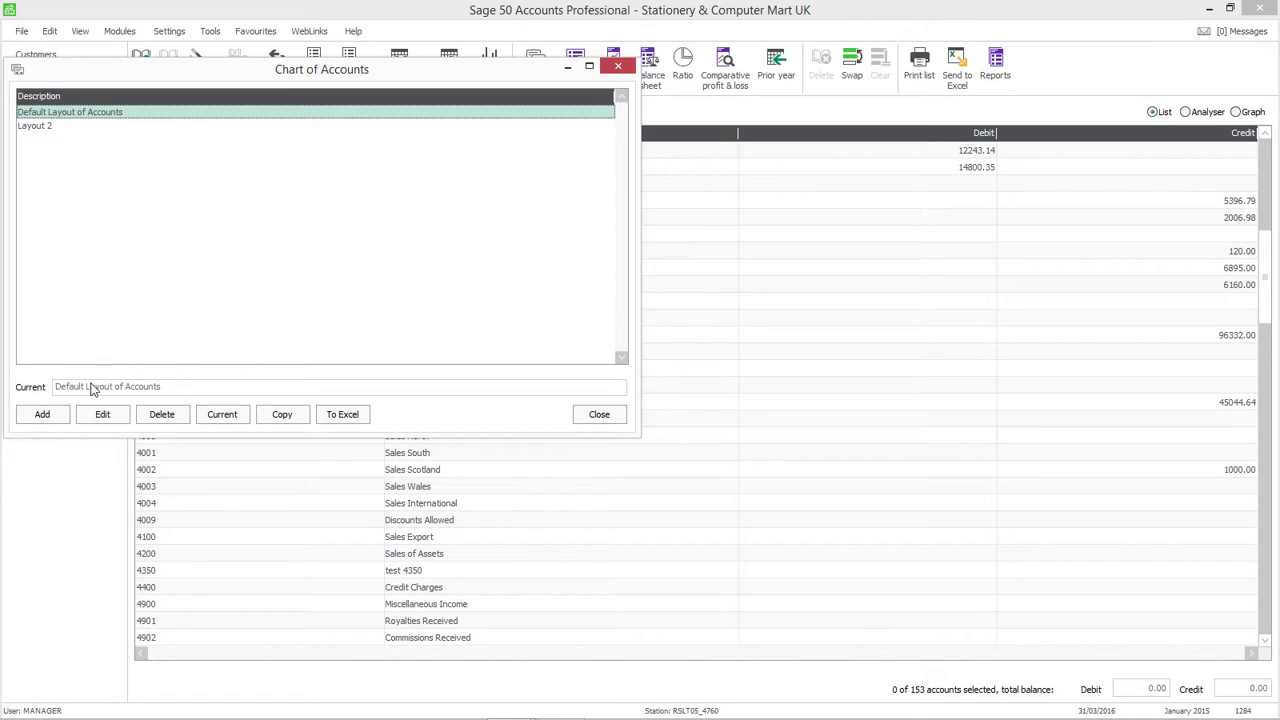
Step: In the Default Layout of Accounts, set the high nominal code of the Sales of Assets range to 4350
left_click(108, 418)
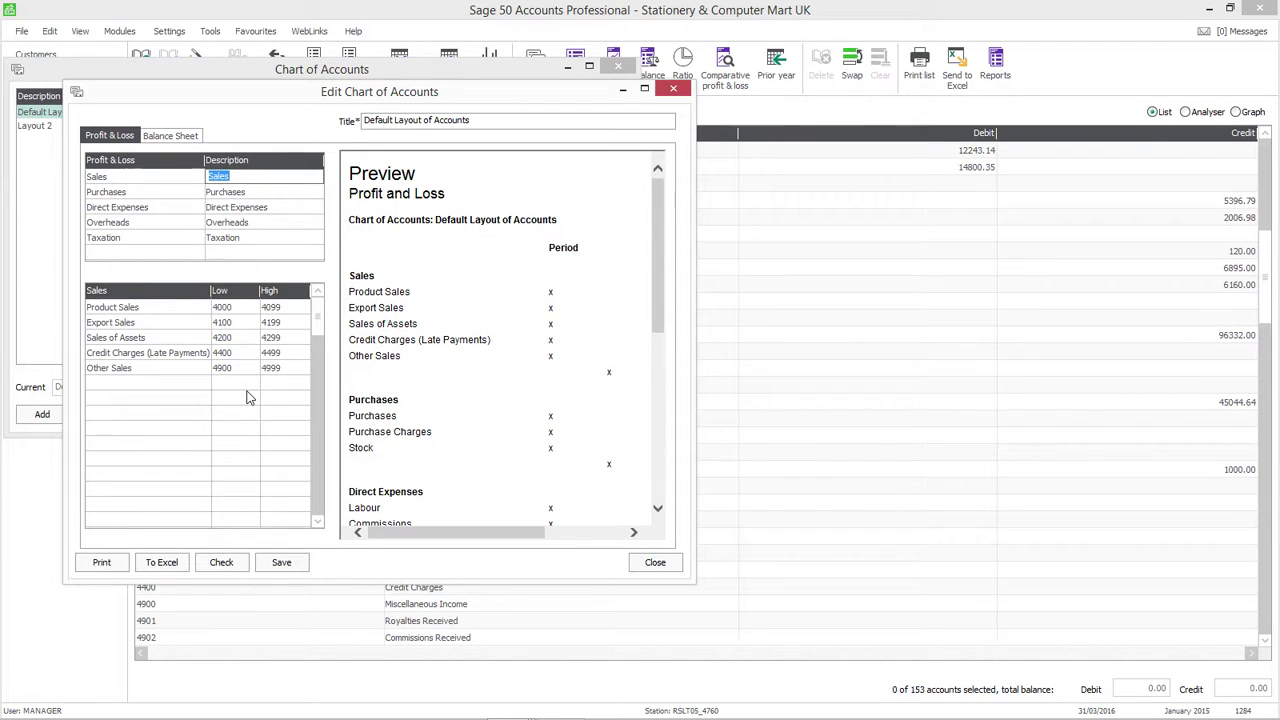
left_click(295, 340)
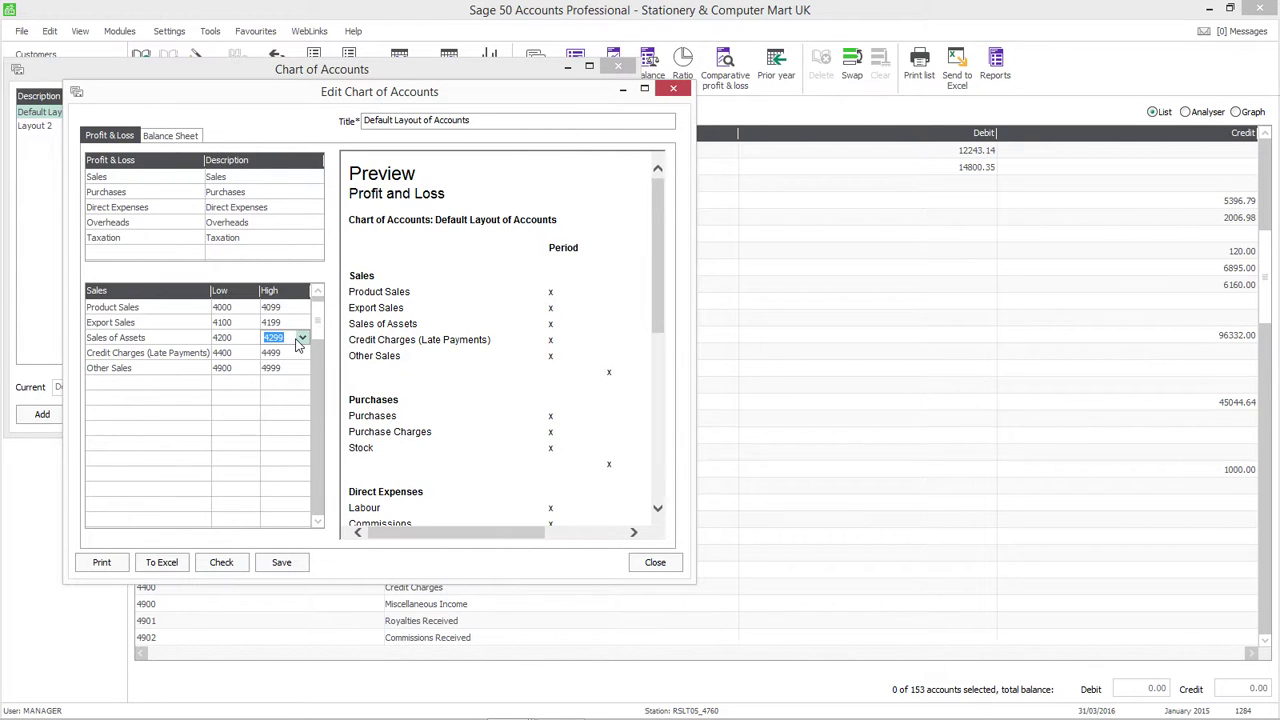
type("4350")
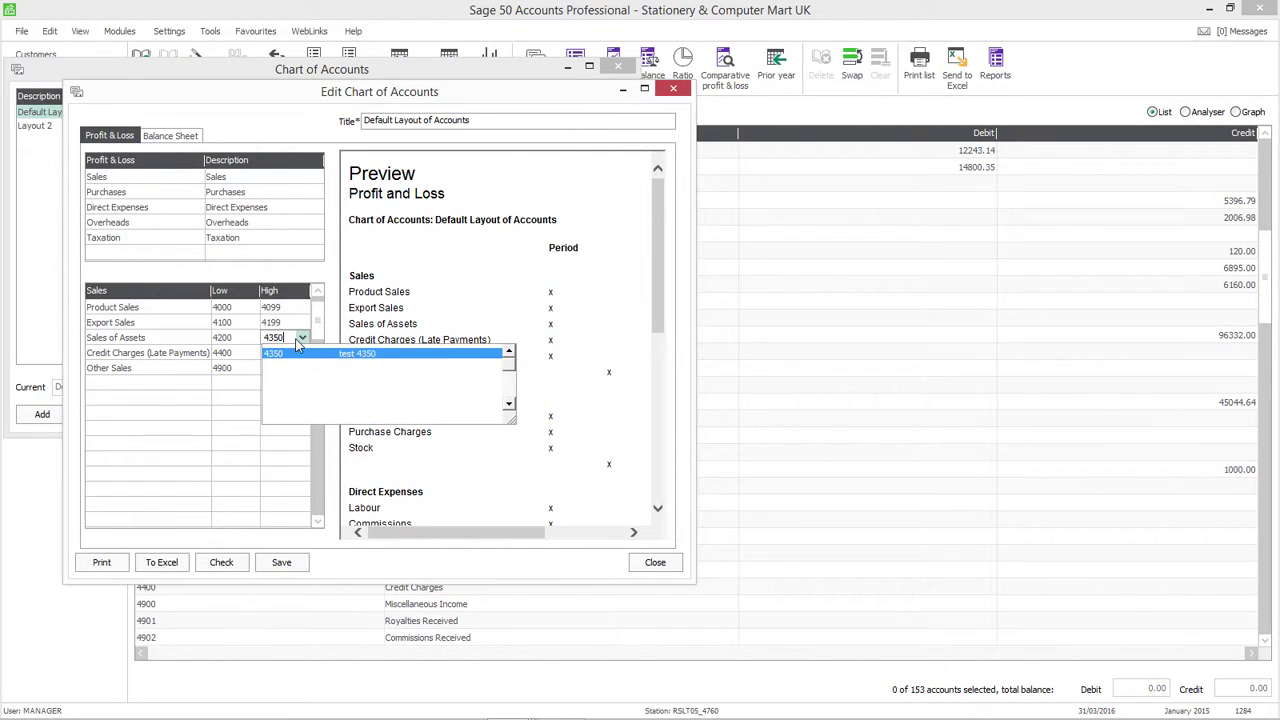
key("Tab")
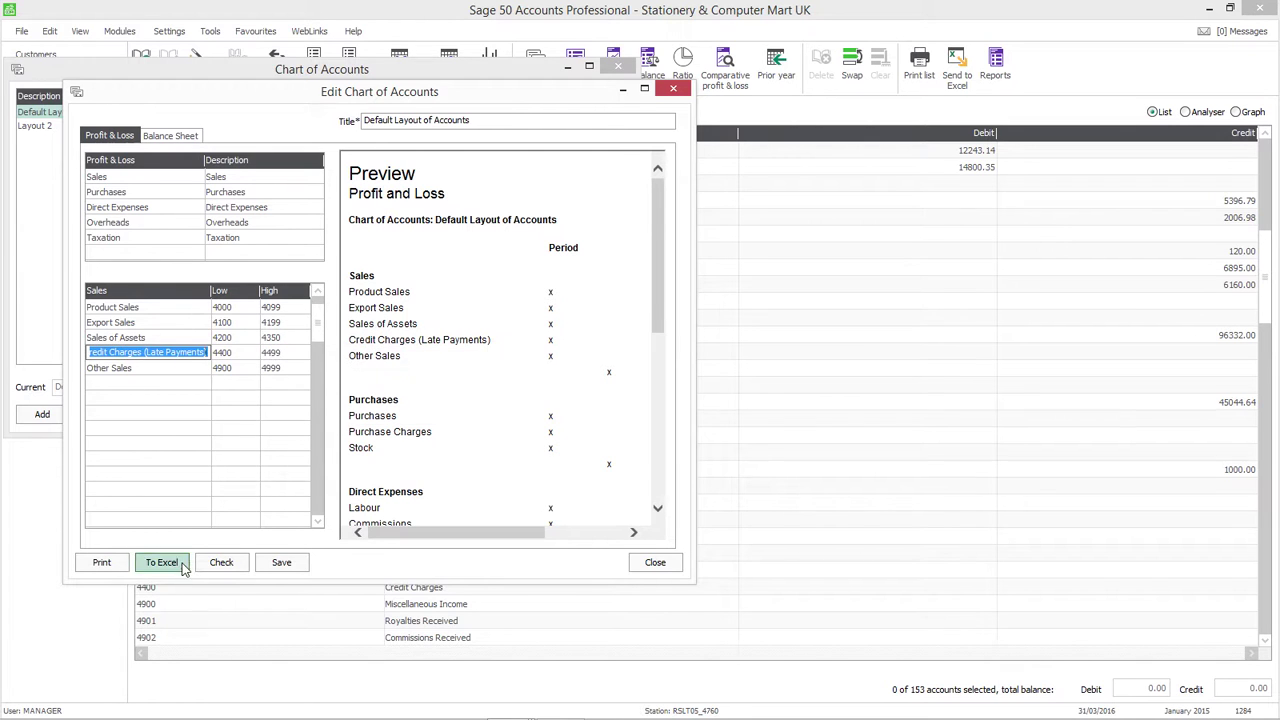
Step: Recheck the edited chart of accounts for errors, save the layout and return to the nominal codes list
left_click(223, 562)
left_click(320, 383)
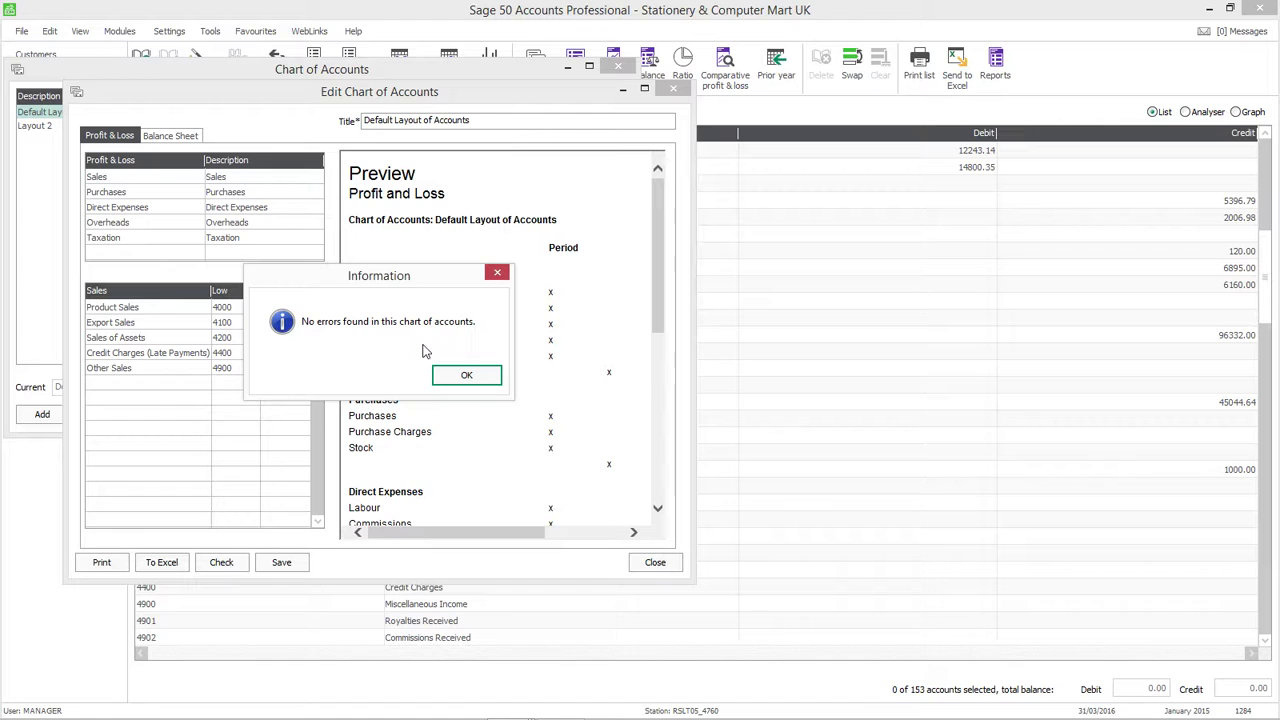
left_click(479, 380)
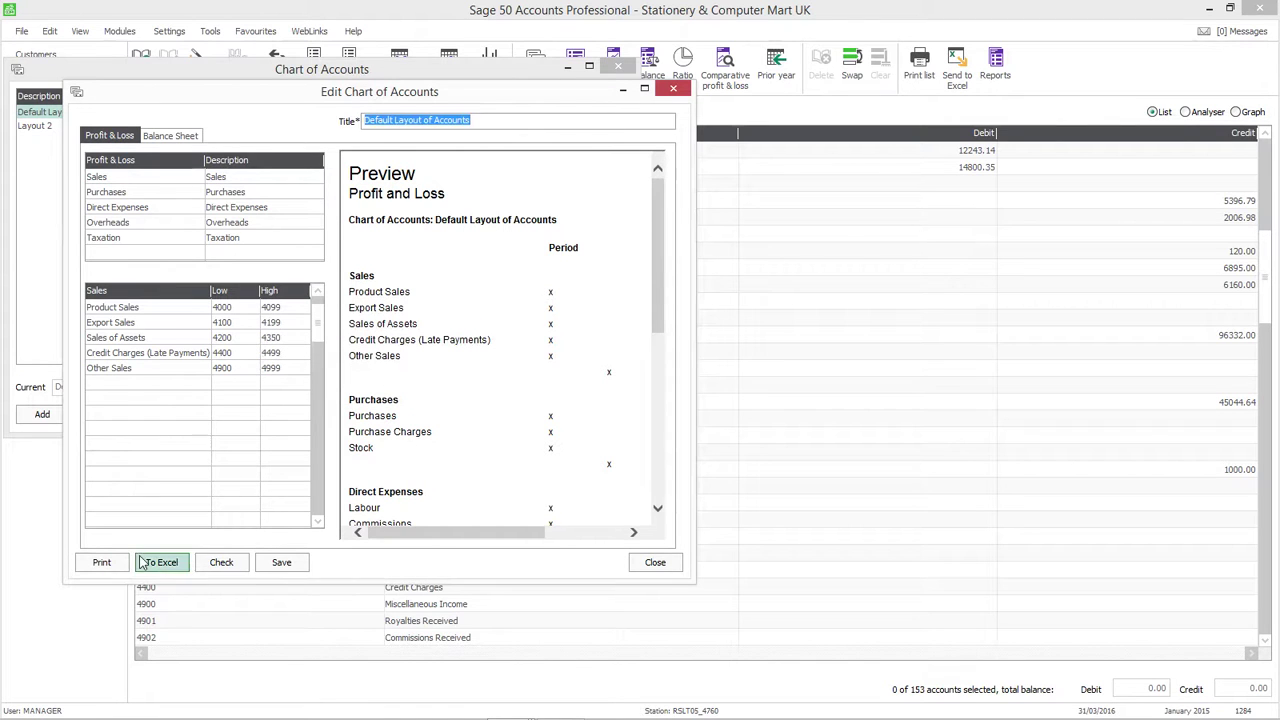
left_click(282, 562)
left_click(650, 565)
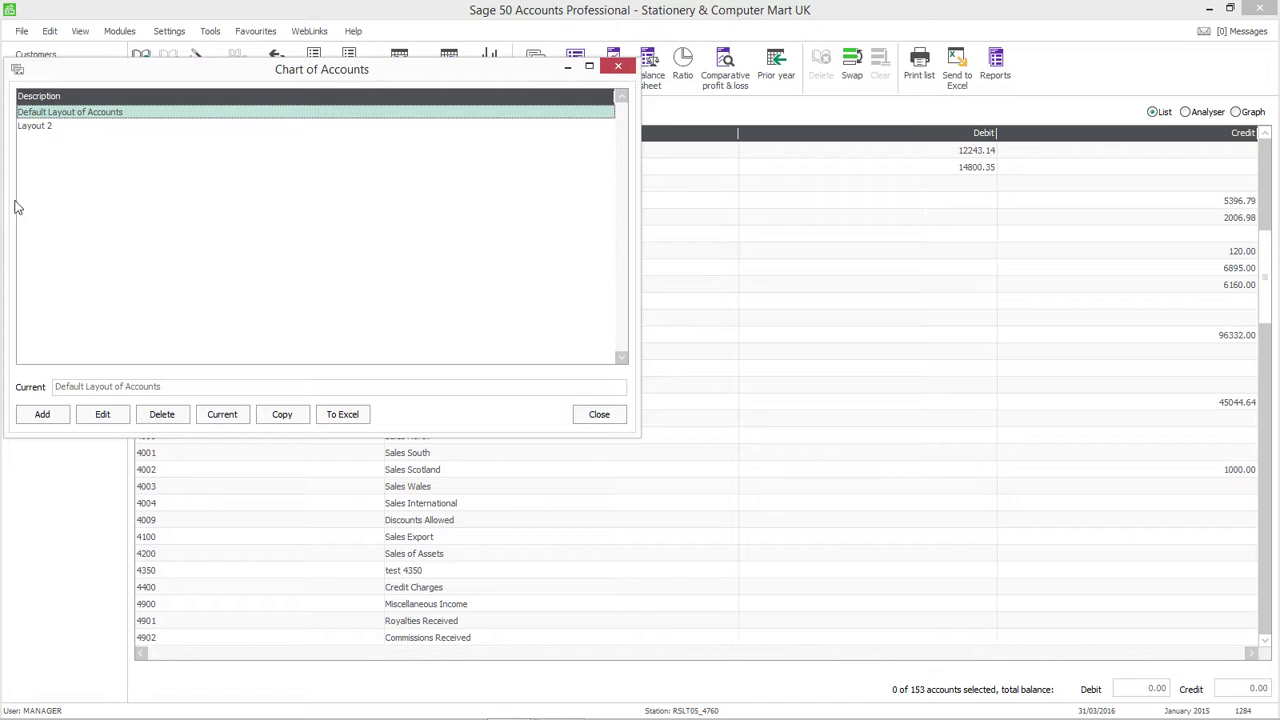
left_click(603, 418)
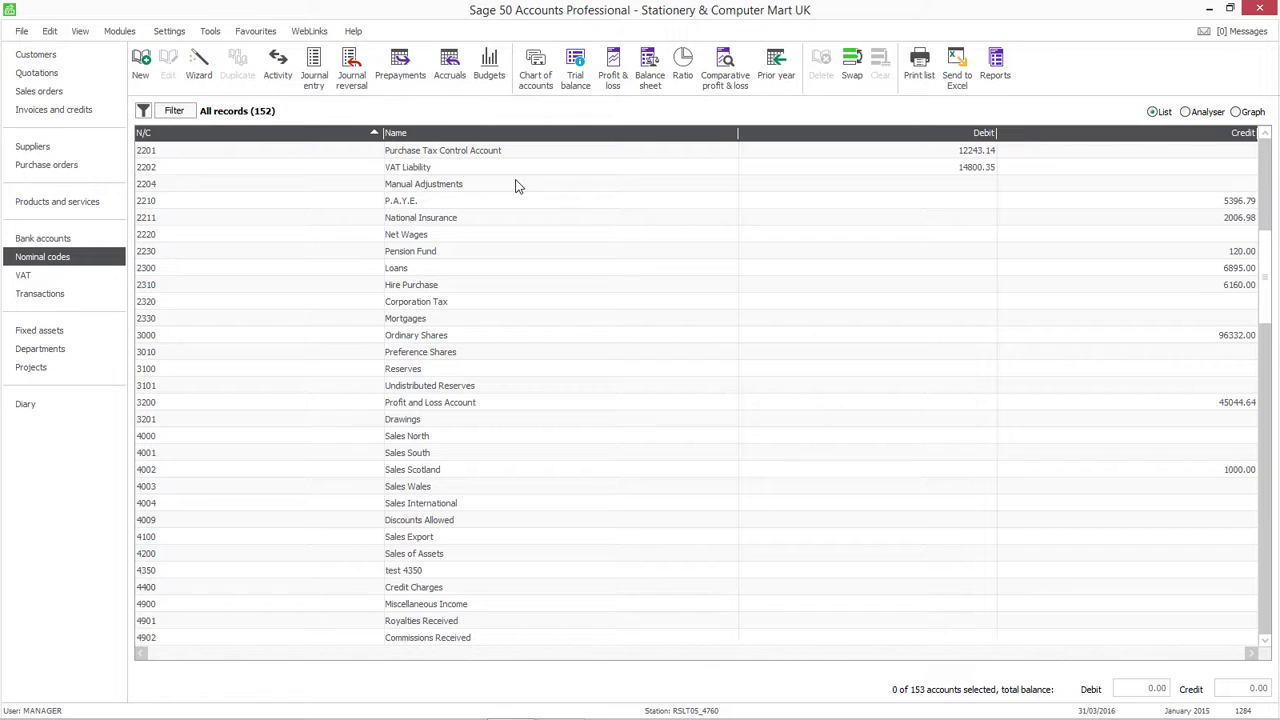
Step: Open the Year End process, agreeing to close other windows and to continue with a program date outside the financial year
left_click(208, 32)
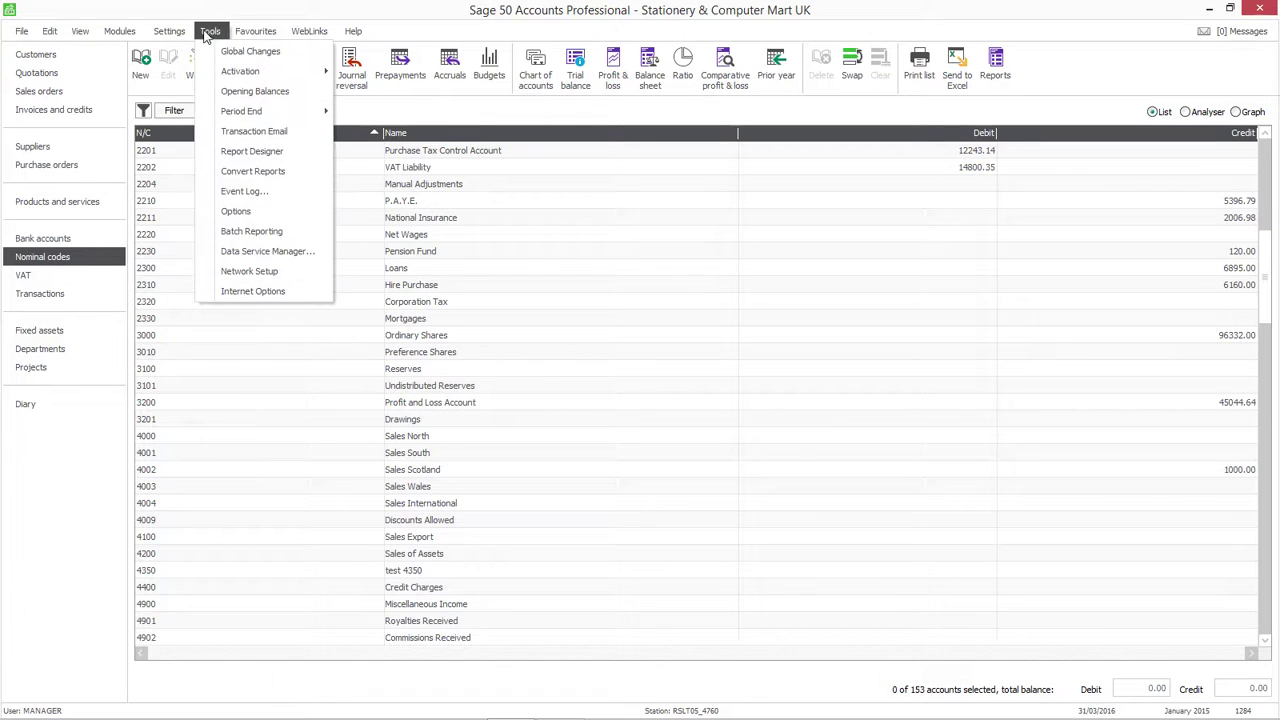
mouse_move(300, 113)
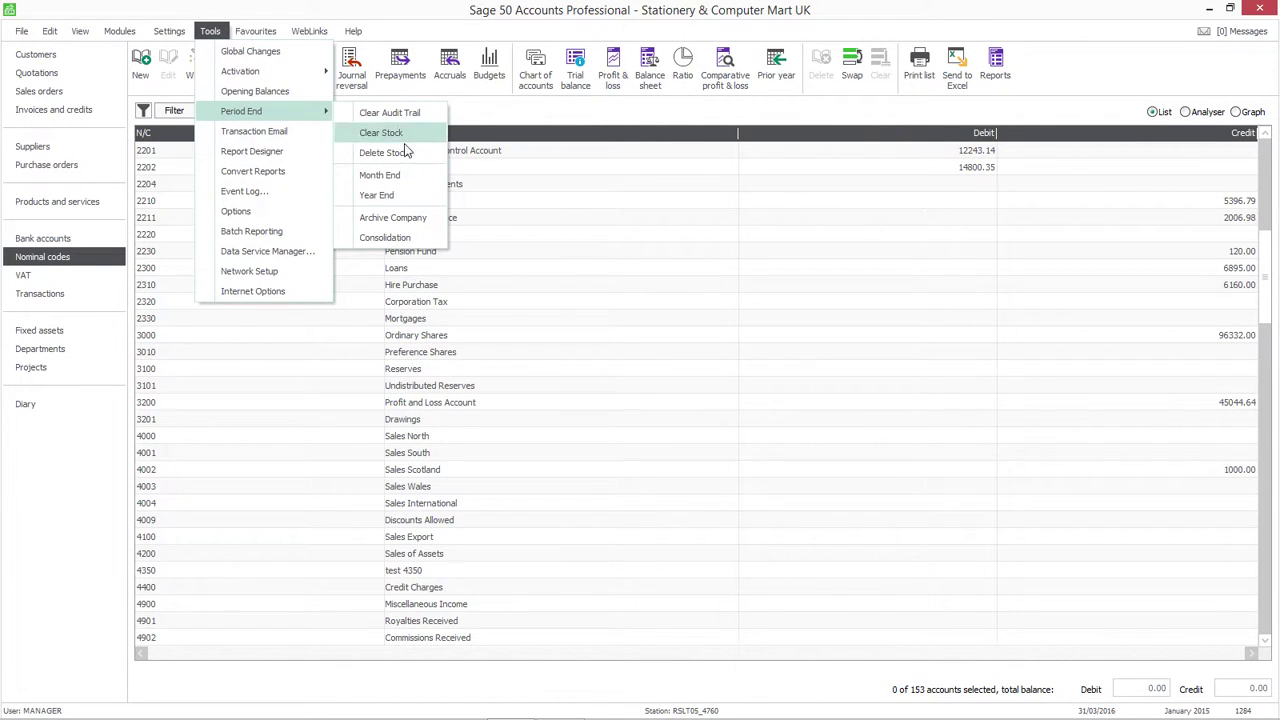
left_click(388, 195)
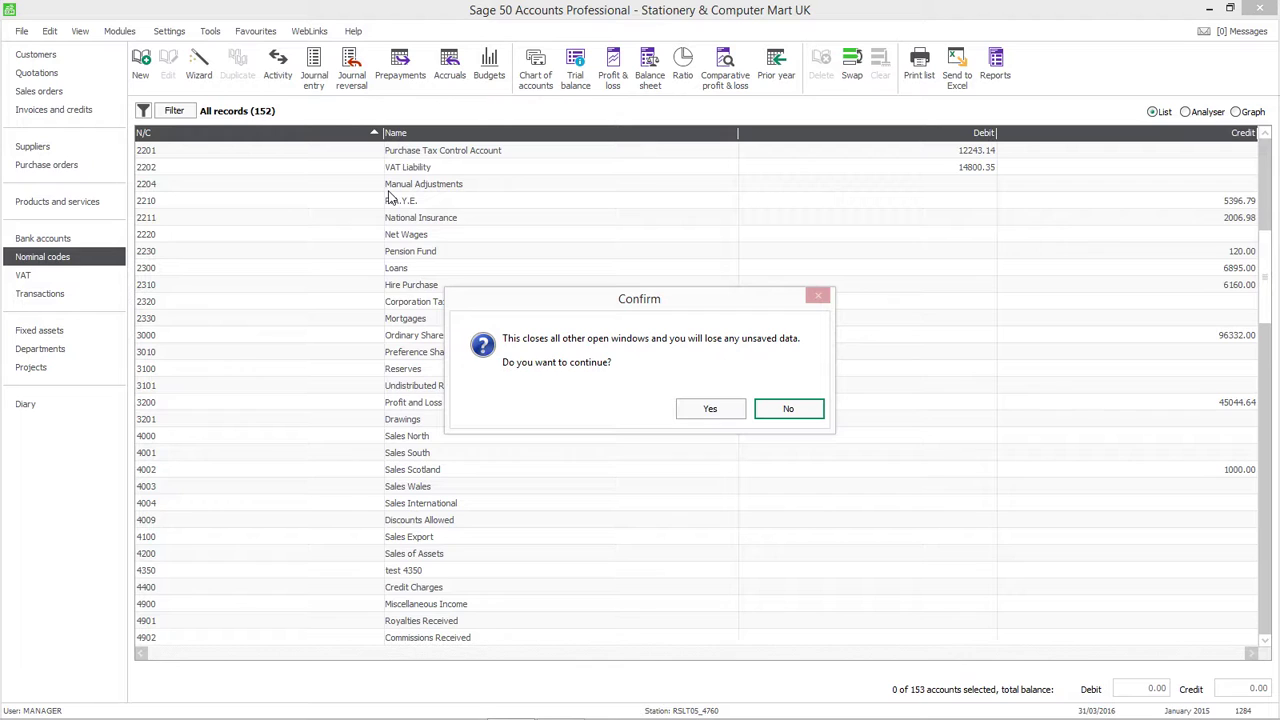
left_click(693, 418)
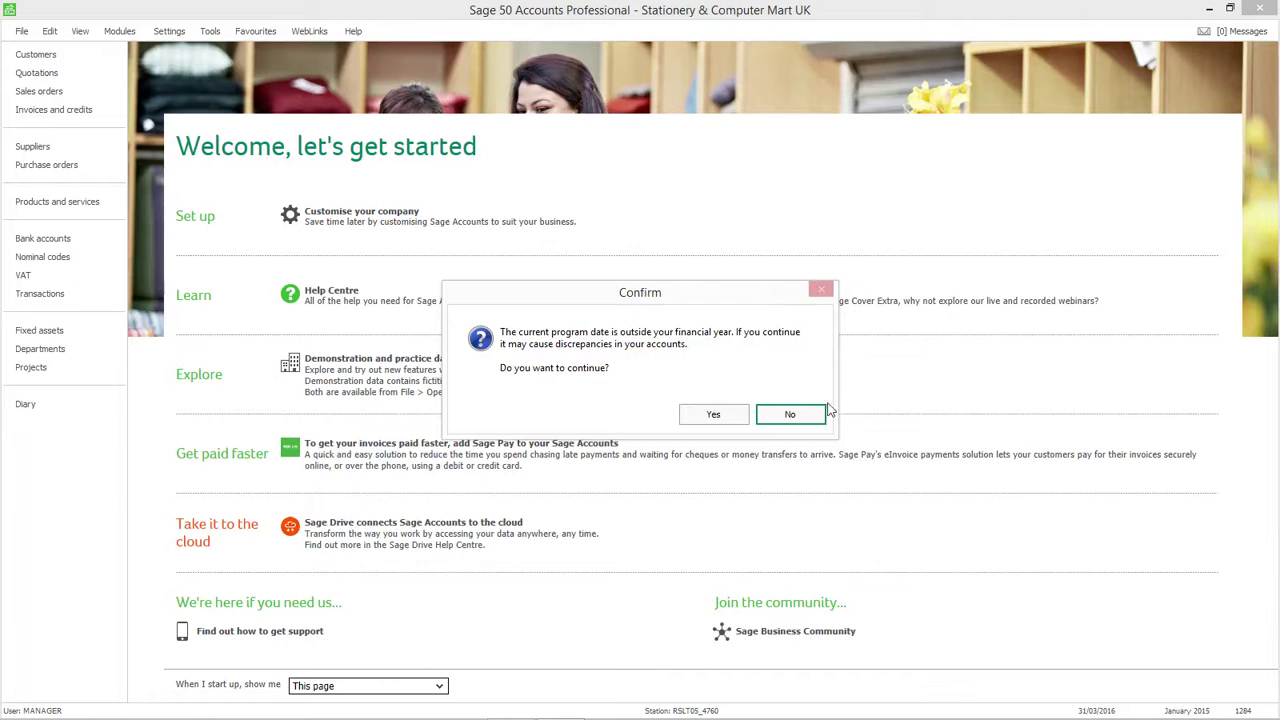
left_click(713, 414)
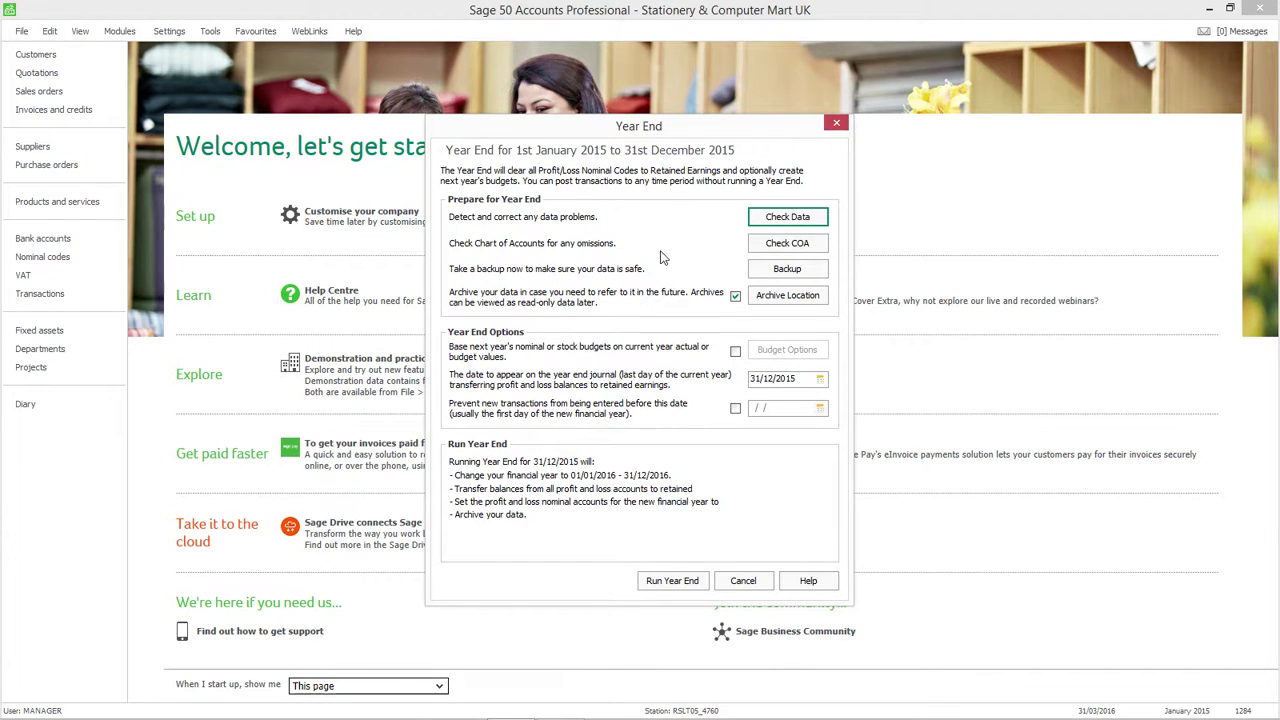
Step: Run the year-end data check and review the comments, errors and warnings in its problems report
left_click(760, 221)
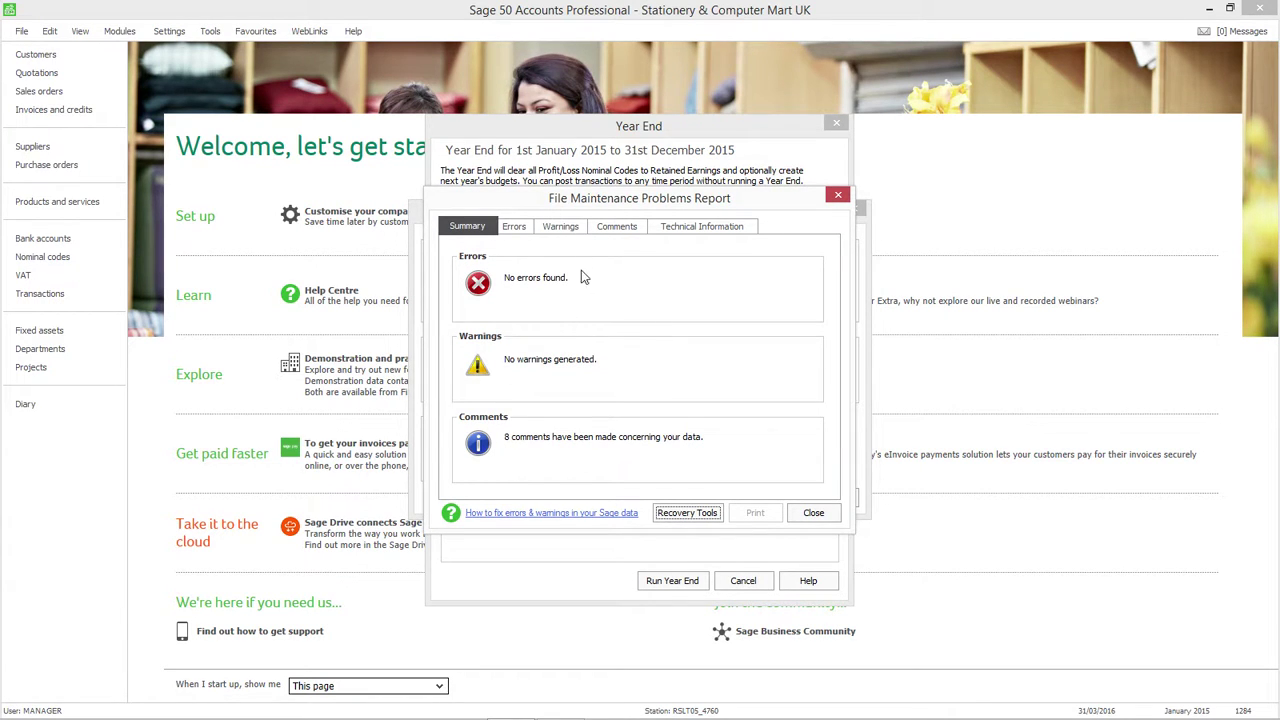
left_click(616, 226)
left_click(461, 272)
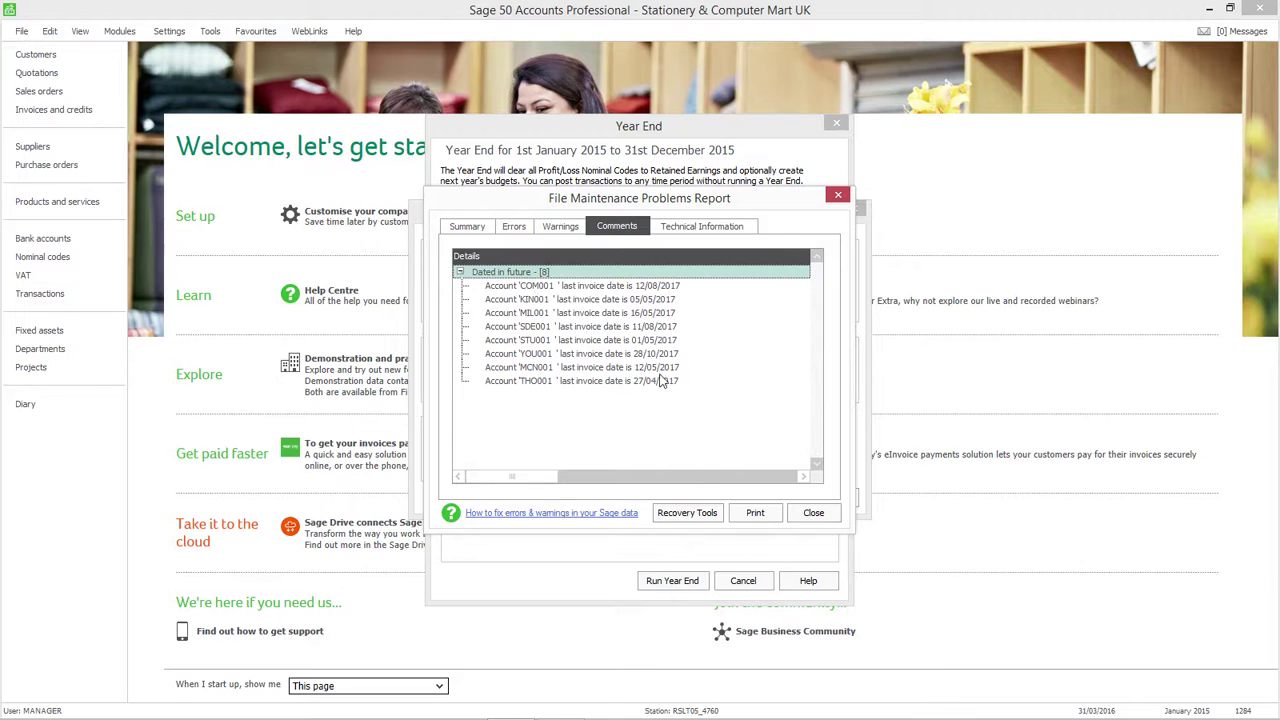
left_click(514, 227)
left_click(558, 227)
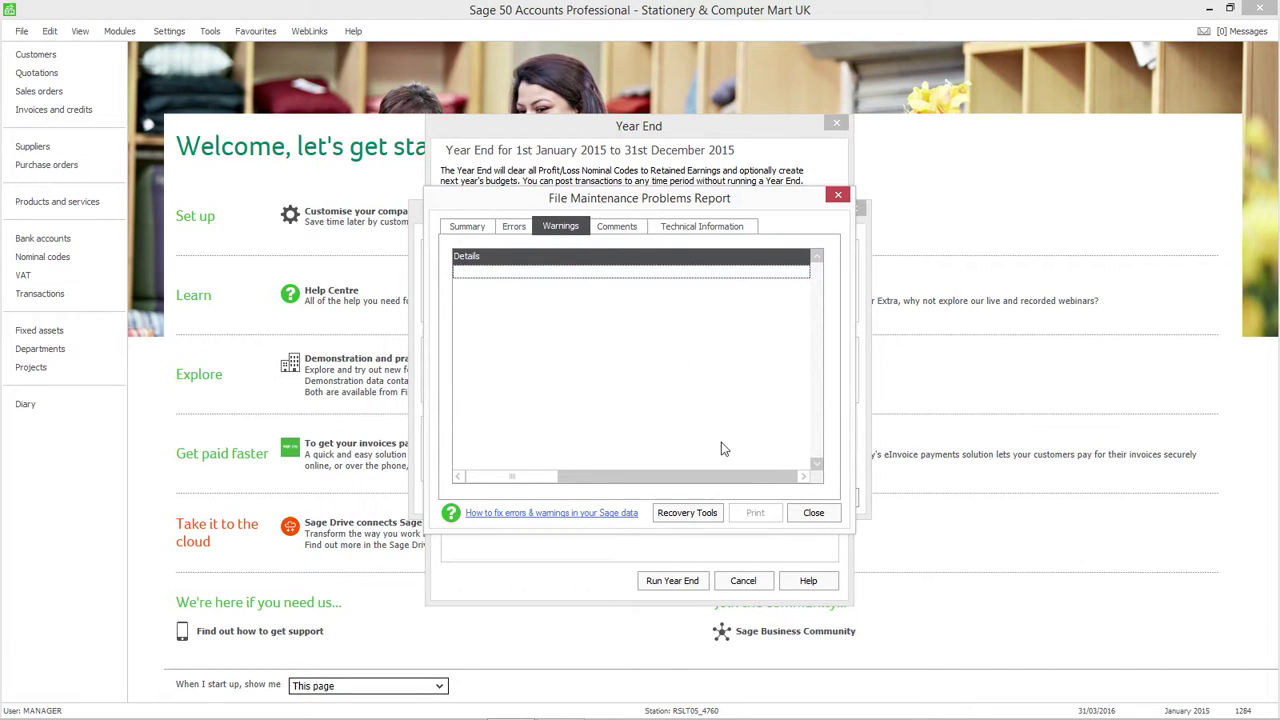
left_click(812, 513)
left_click(822, 497)
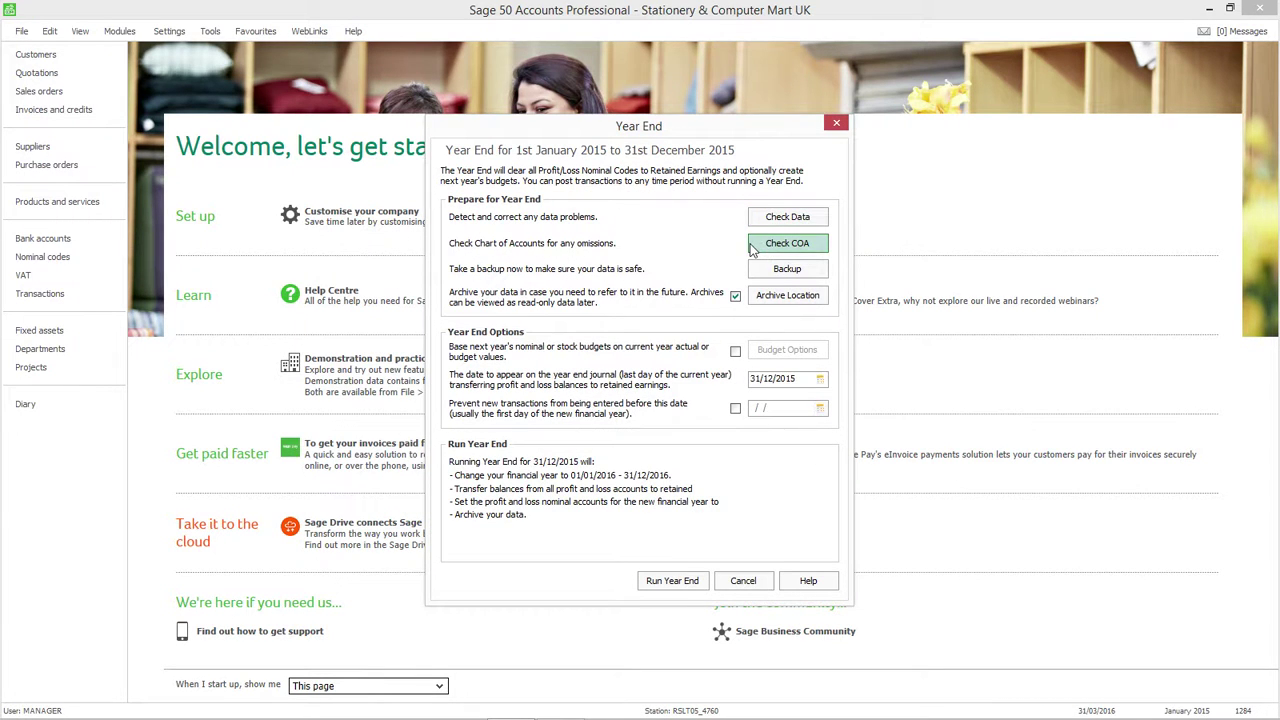
Step: Check the chart of accounts for omissions as part of the year-end preparation
left_click(787, 243)
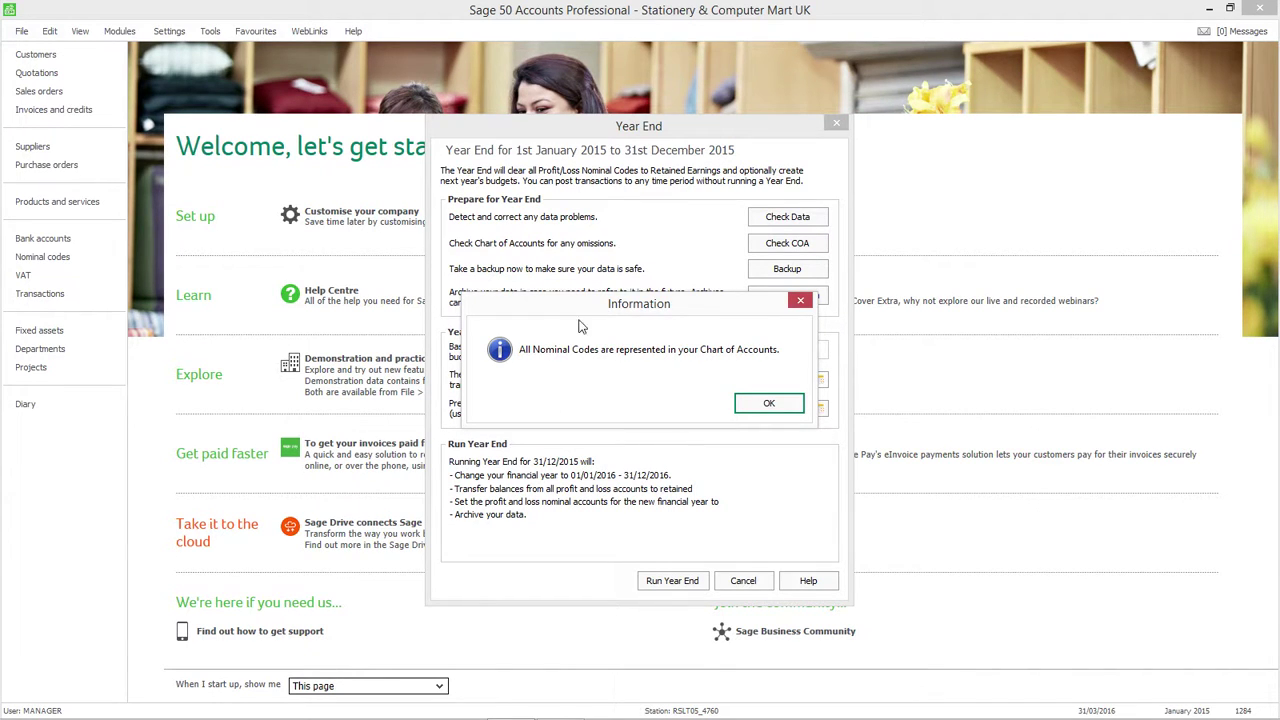
left_click(766, 404)
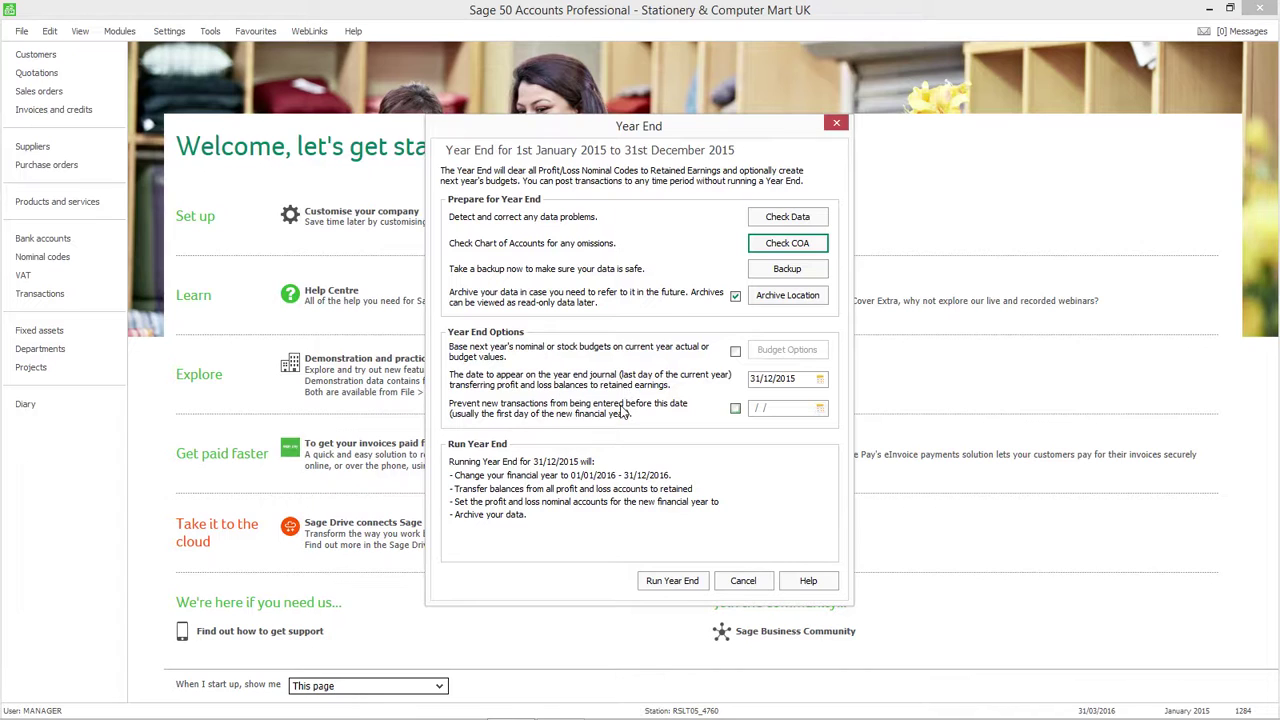
Step: Run the year end for 01/01/2015 to 31/12/2015, accepting its effect on existing layouts of accounts and skipping the year end report
left_click(660, 589)
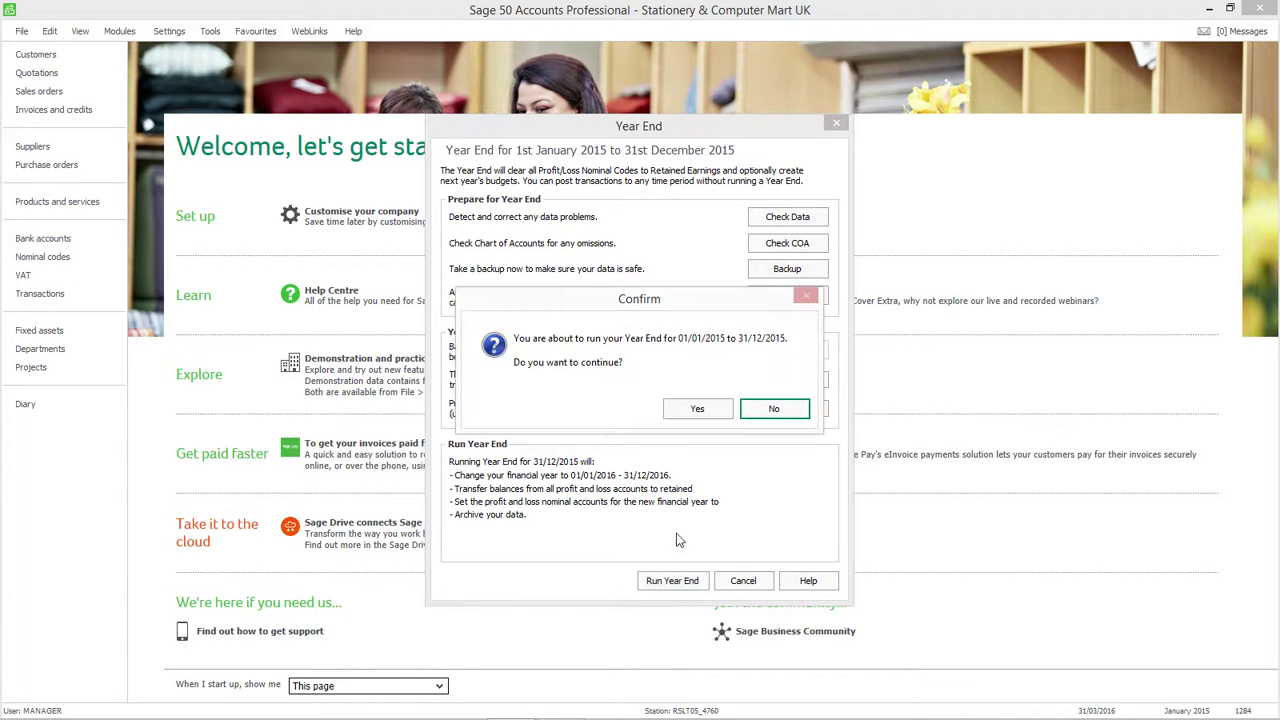
left_click(696, 410)
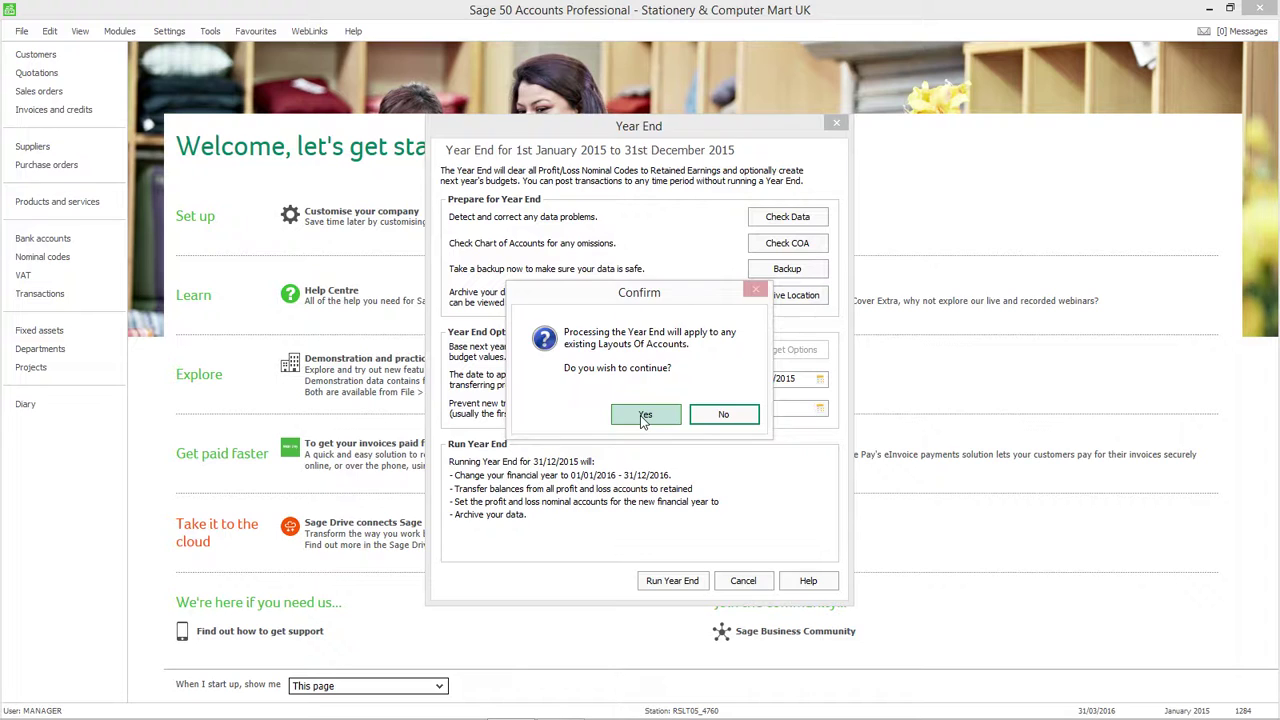
left_click(642, 418)
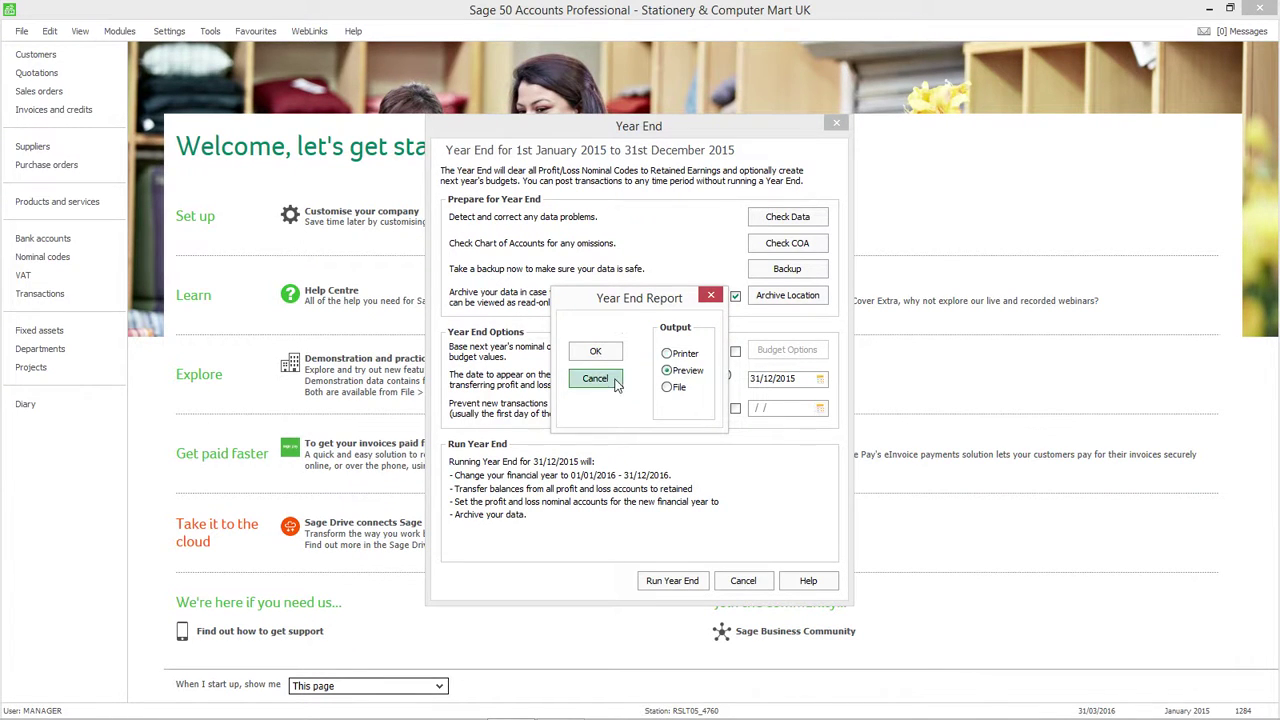
left_click(613, 383)
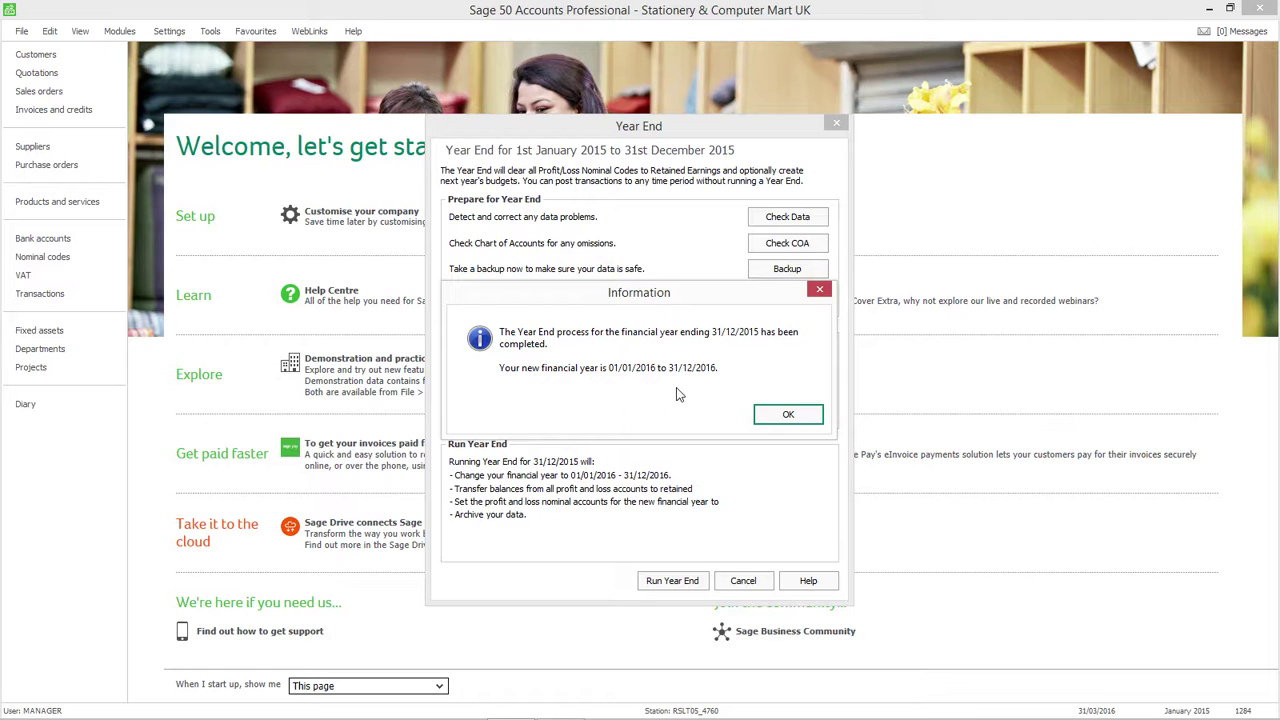
left_click(787, 418)
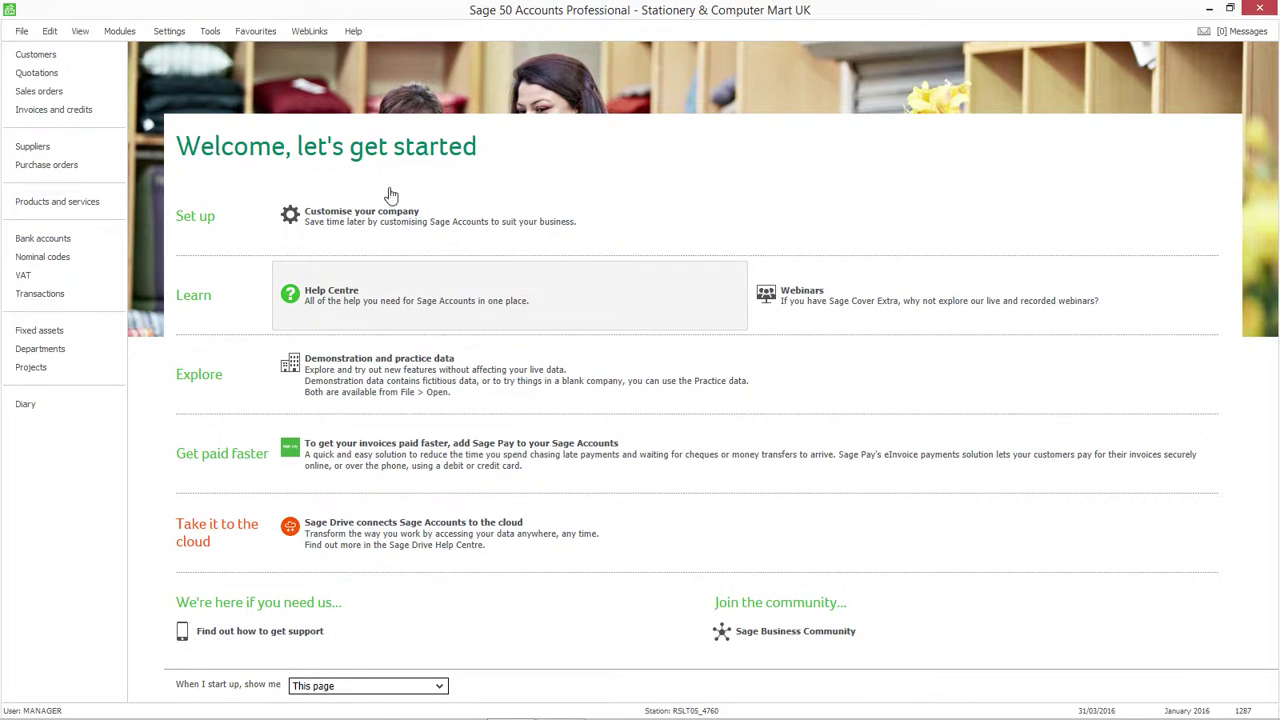
Step: Examine the nominal codes list after the year end, comparing balances on the profit and loss codes from 4000 onwards with the balance sheet codes
left_click(41, 257)
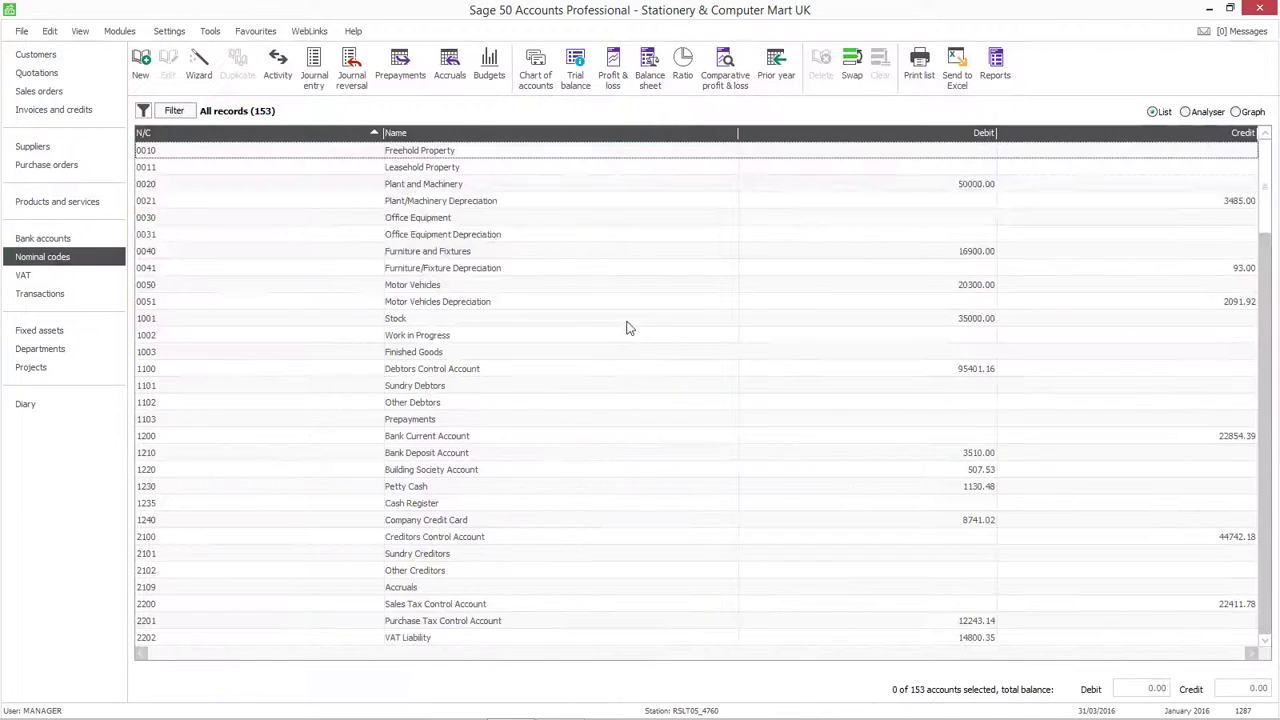
left_click(275, 436)
scroll(275, 436, "down", 8)
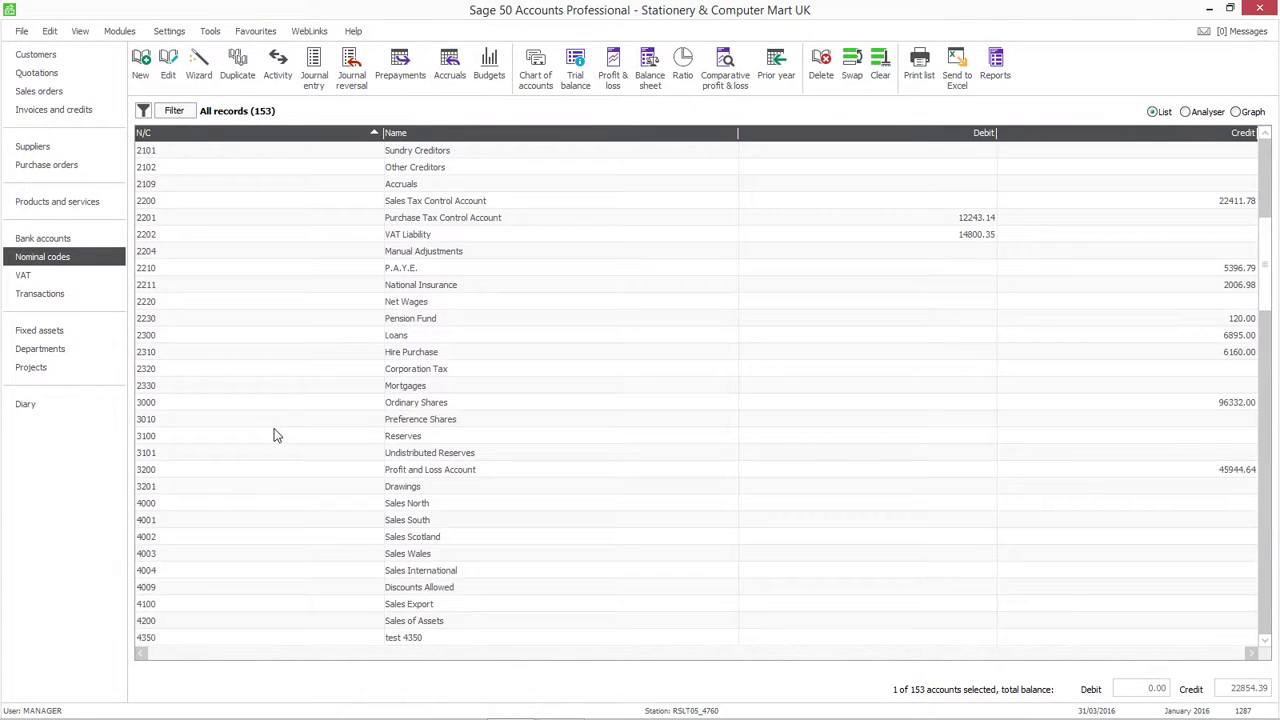
left_click(232, 503)
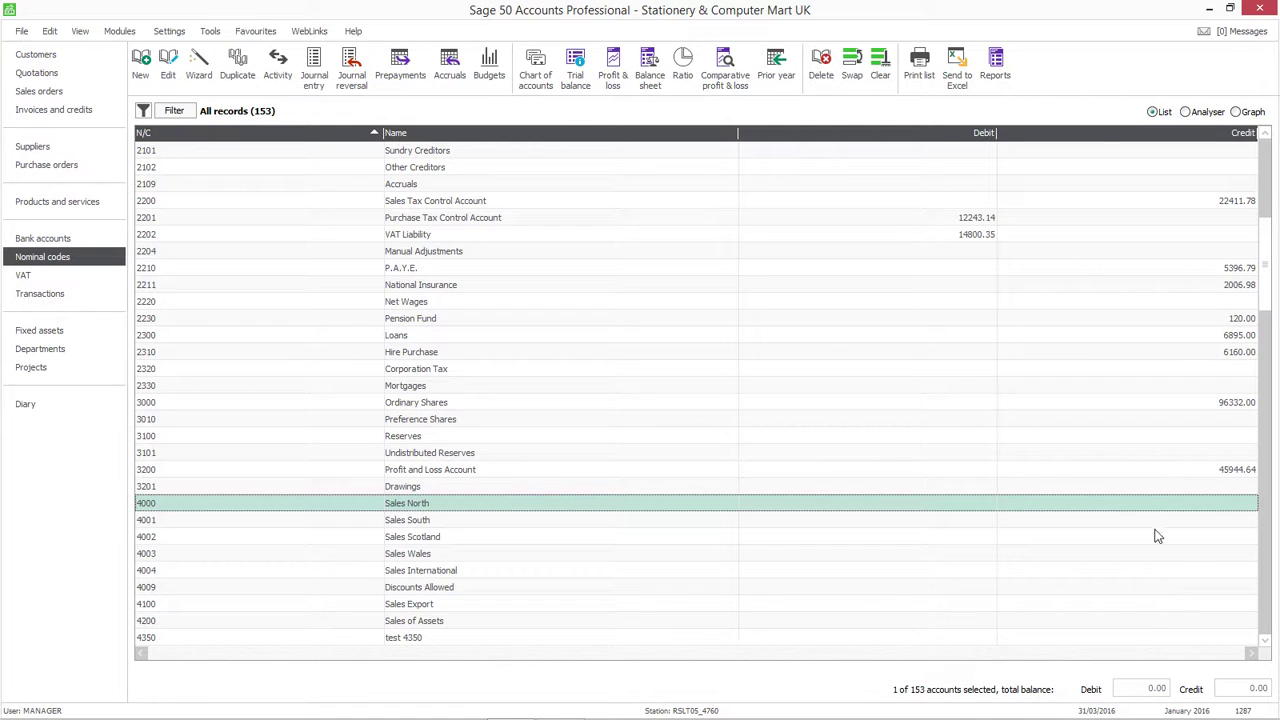
scroll(1133, 557, "down", 8)
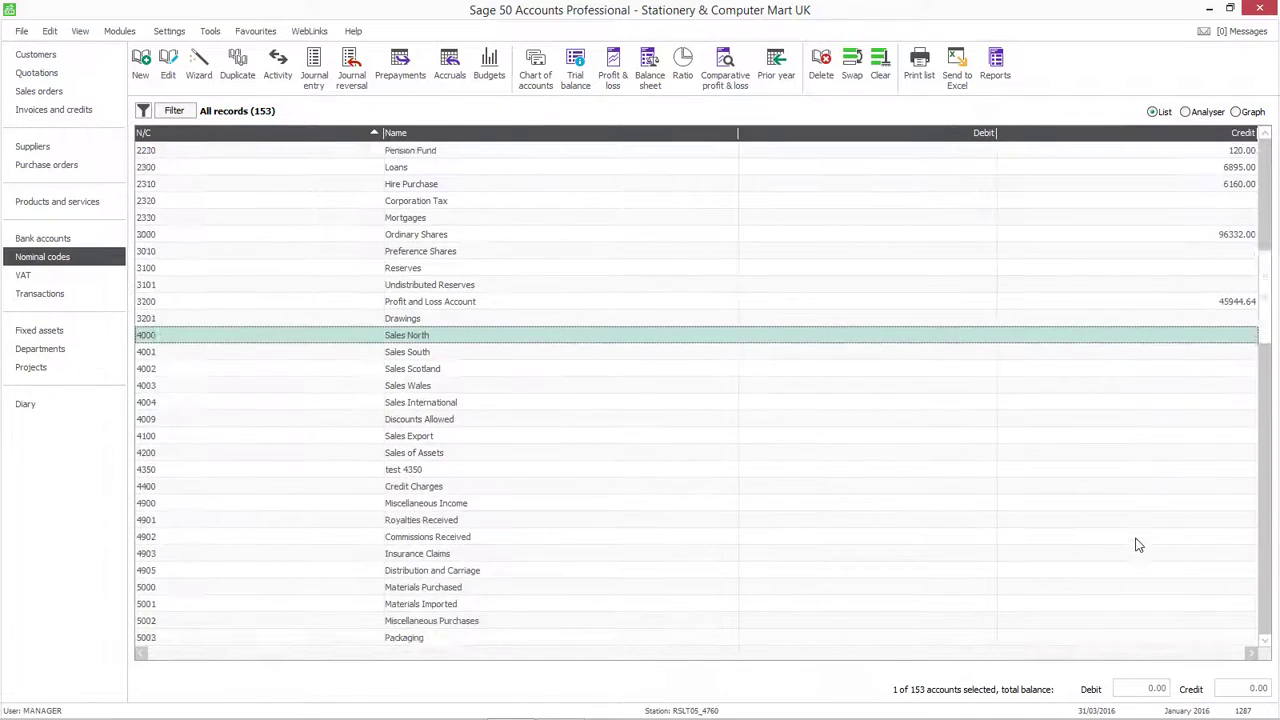
scroll(1137, 544, "down", 9)
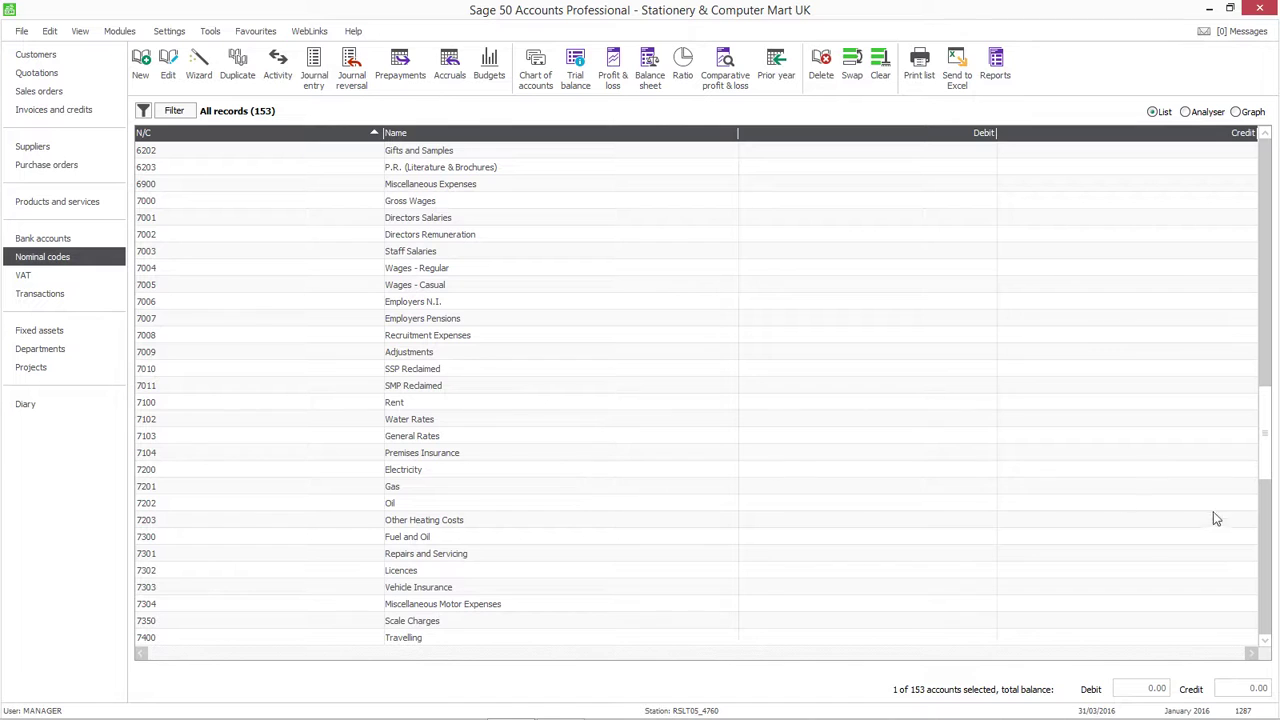
left_click_drag(1266, 430, 1275, 201)
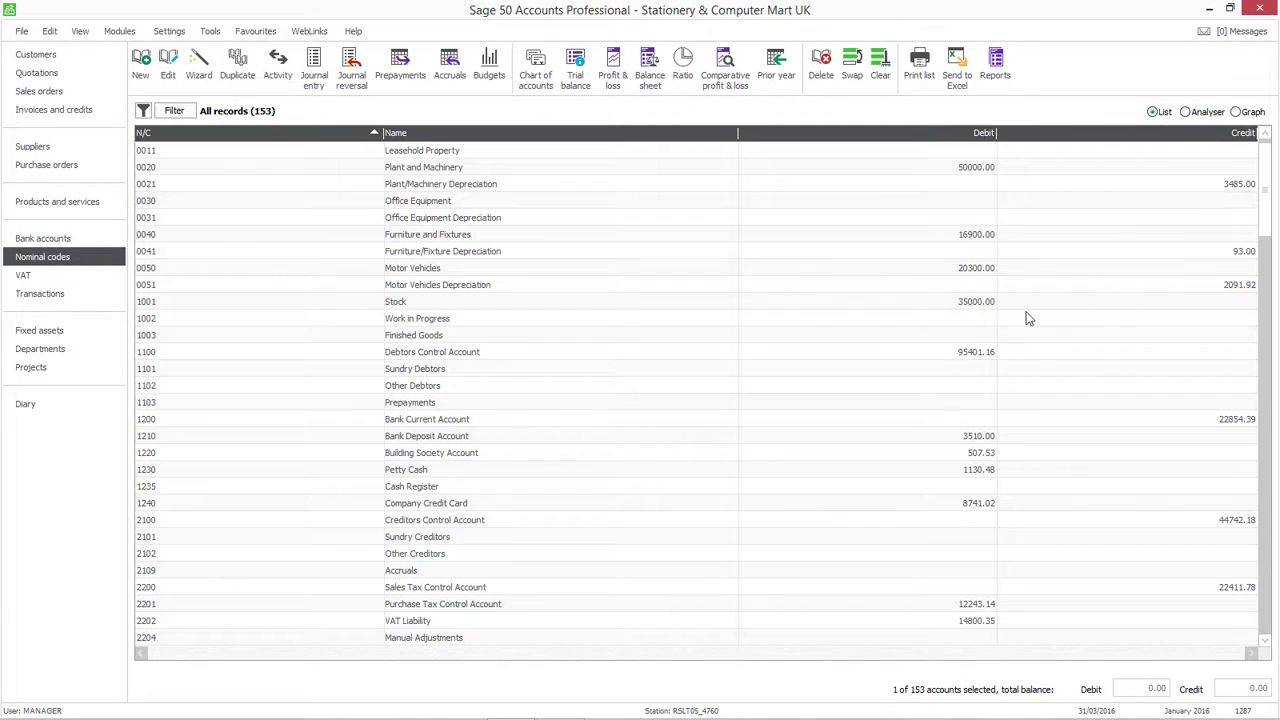